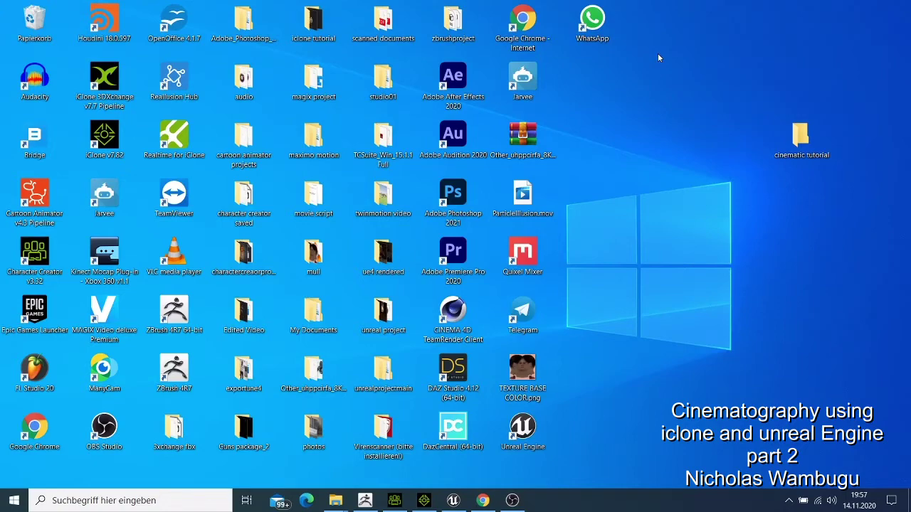
Switch to Character Creator 3 and open the Full Body avatar presets
left_click(392, 502)
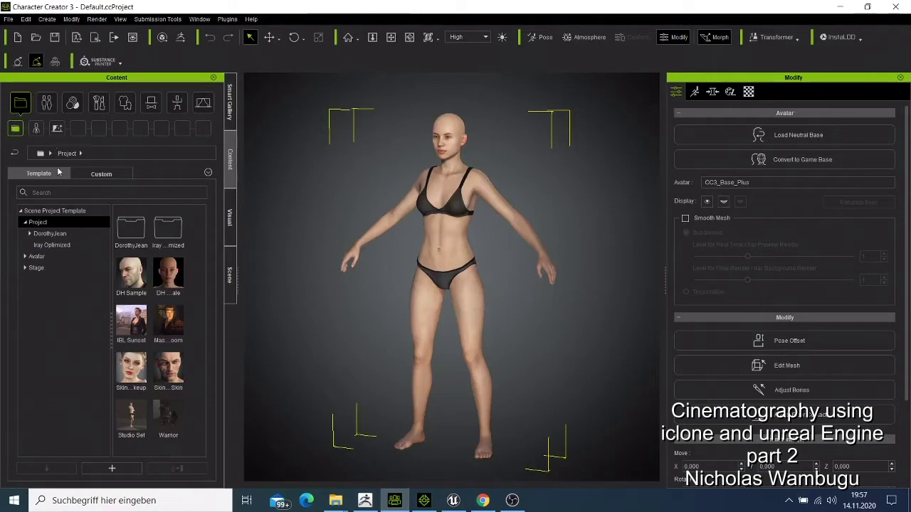
left_click(48, 105)
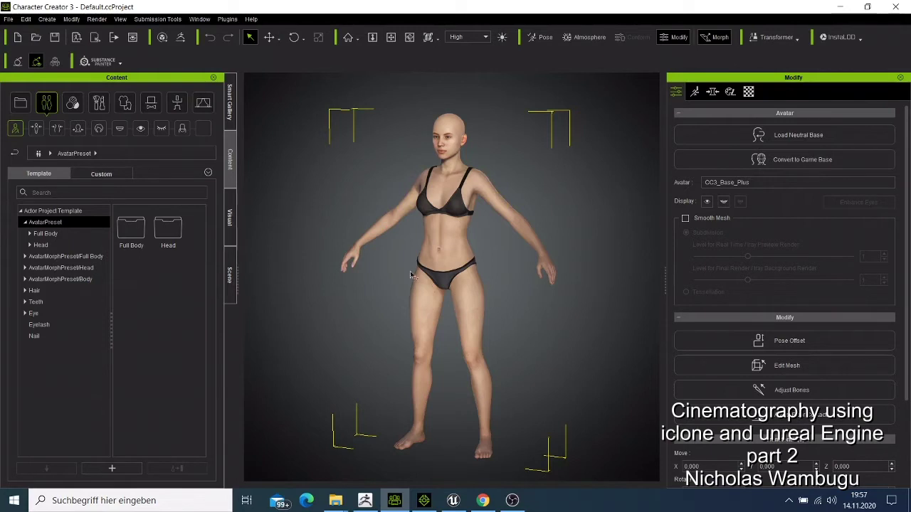
double_click(129, 228)
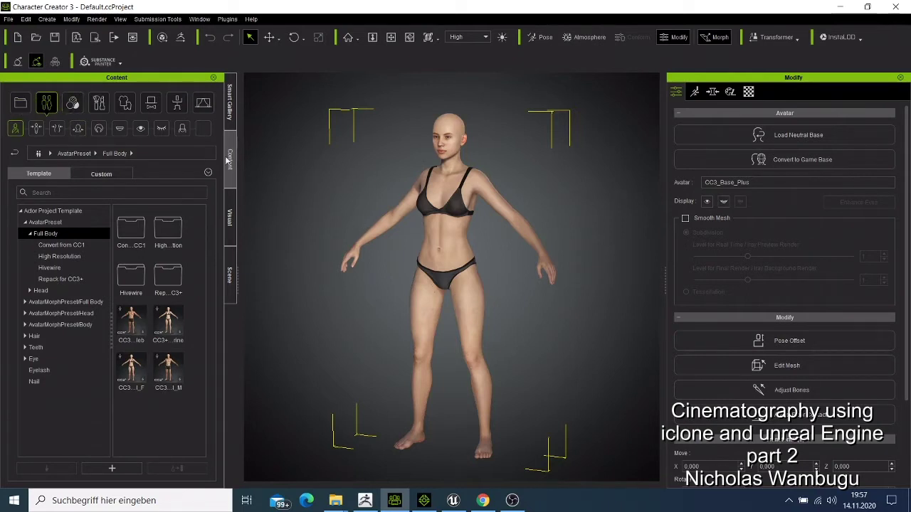
left_click(229, 107)
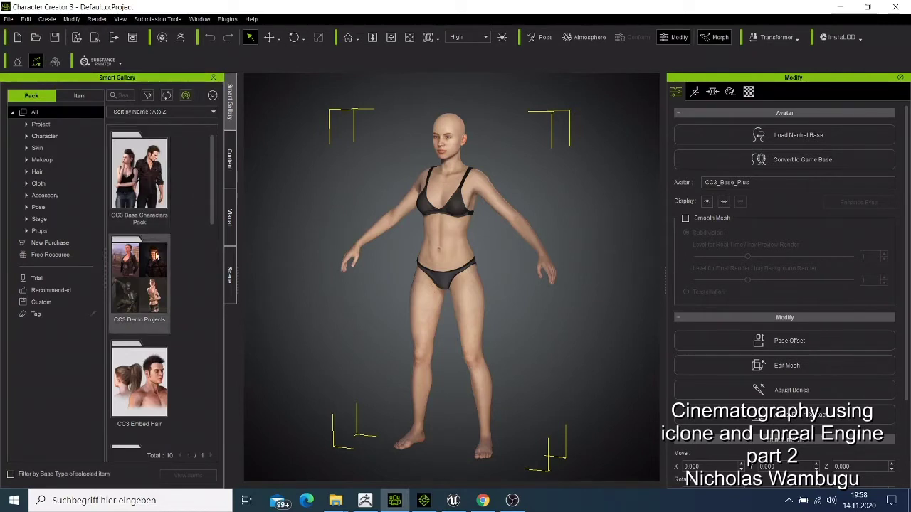
left_click(229, 181)
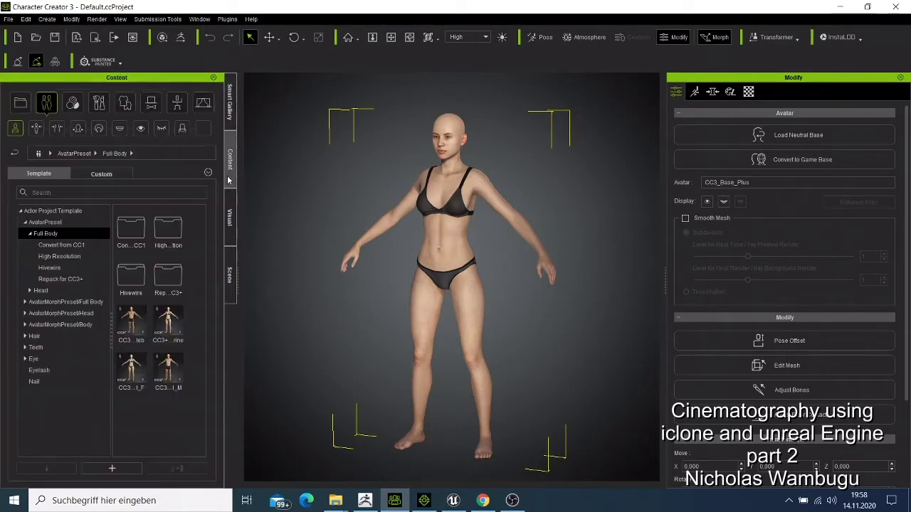
left_click(228, 215)
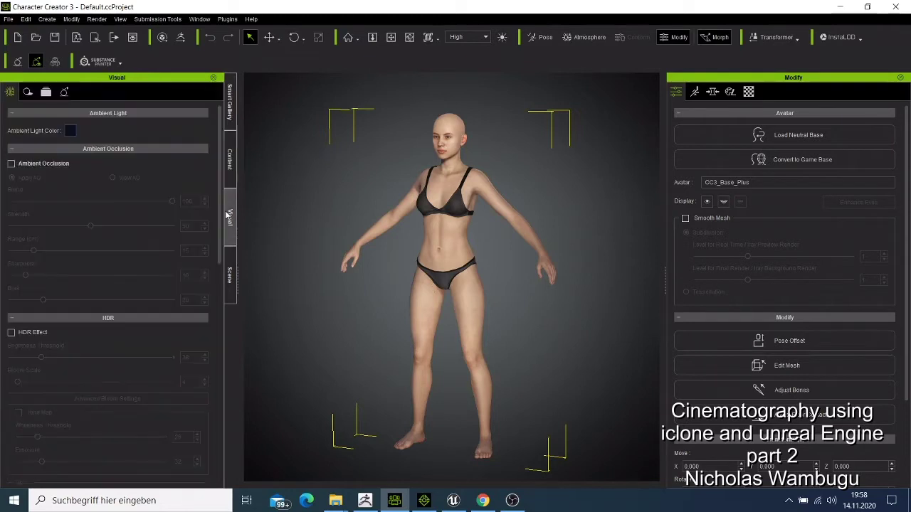
left_click(230, 282)
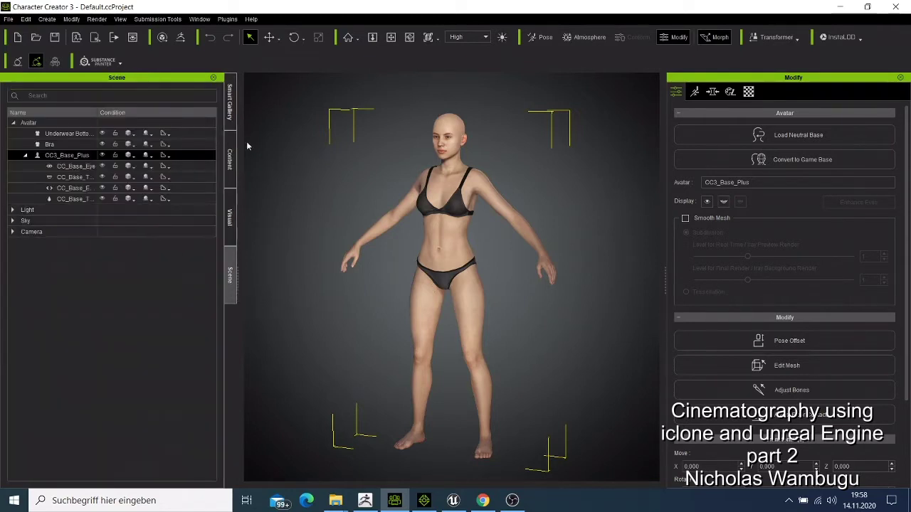
left_click(74, 176)
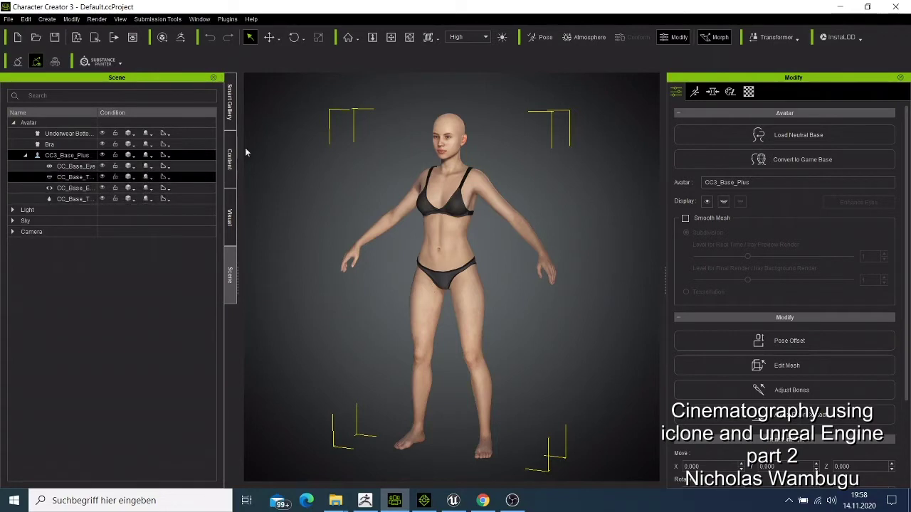
Apply the male full-body base preset to the avatar, including morphs, eye elements, teeth, facial profile, materials and textures
left_click(230, 158)
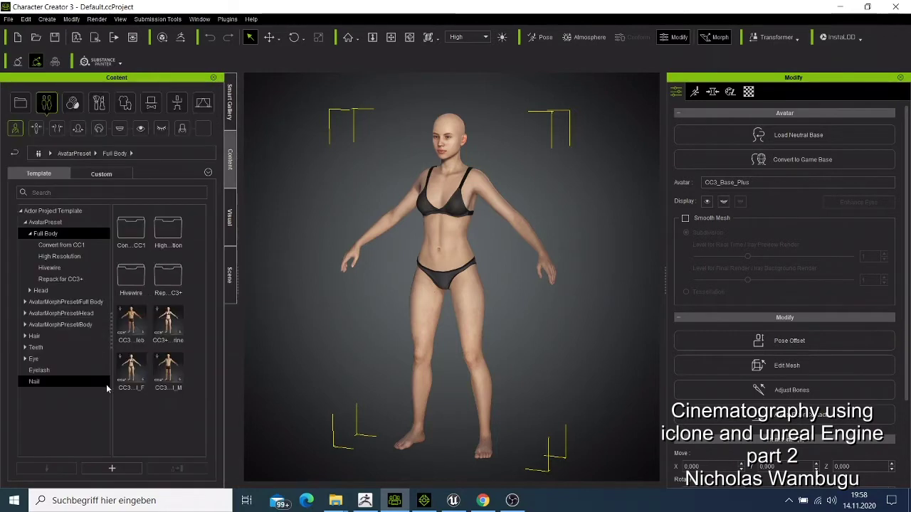
mouse_move(141, 335)
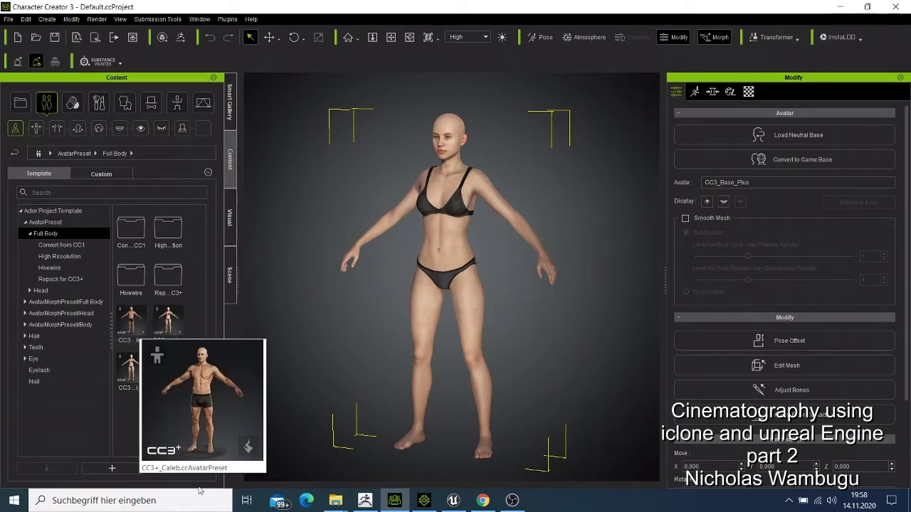
double_click(164, 374)
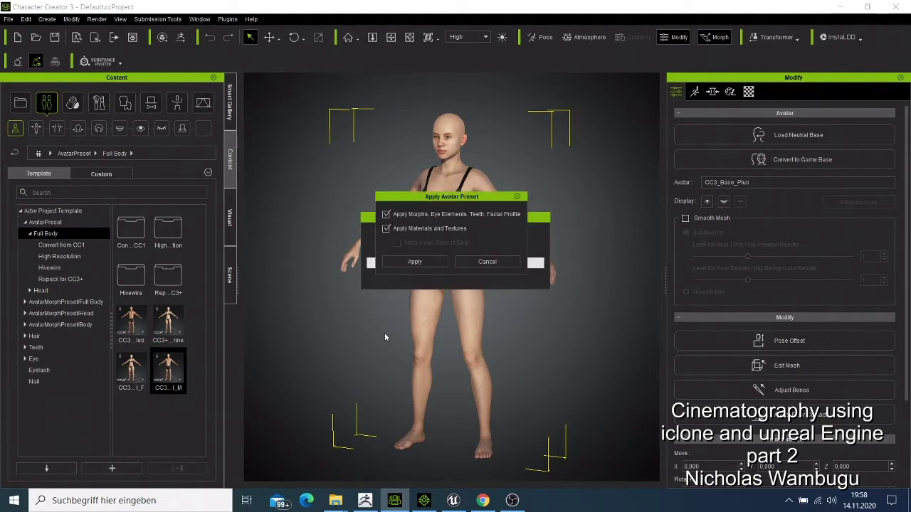
left_click(422, 261)
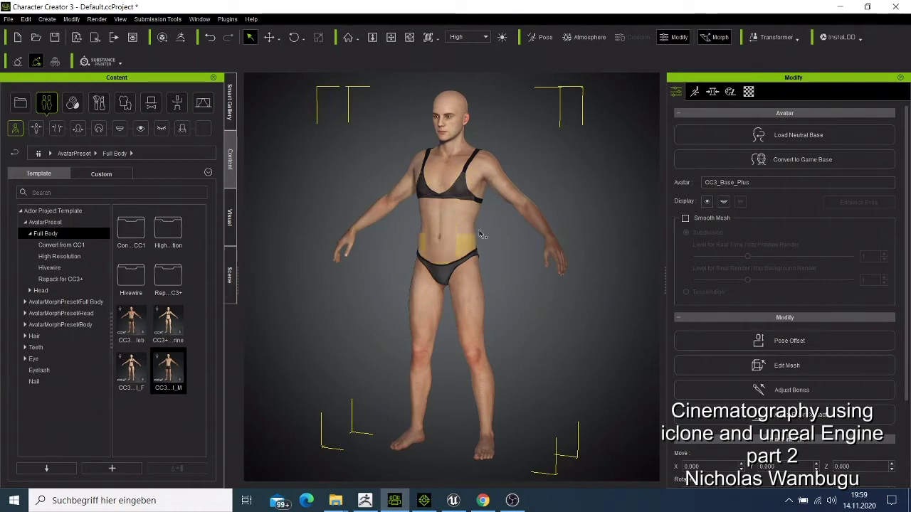
Hide the avatar's underwear bottoms and bra in the scene, and show both garments again
left_click(228, 277)
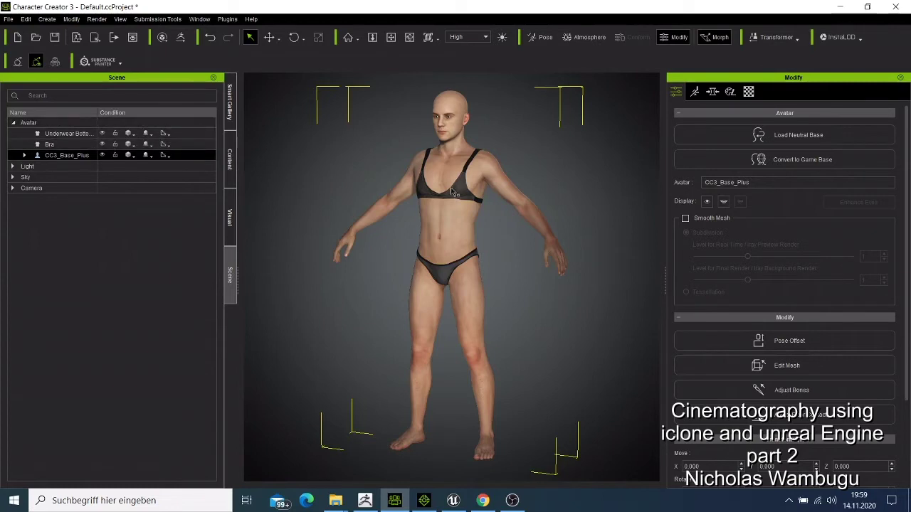
left_click(101, 133)
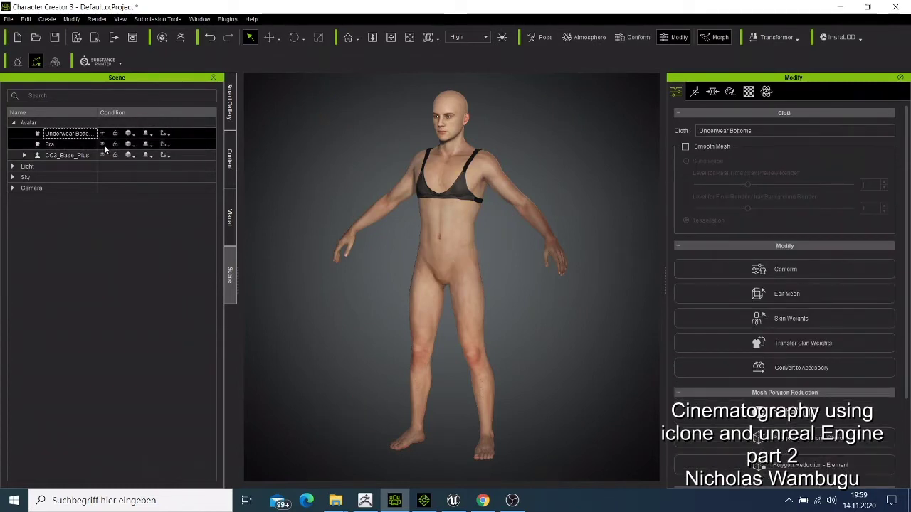
left_click(102, 144)
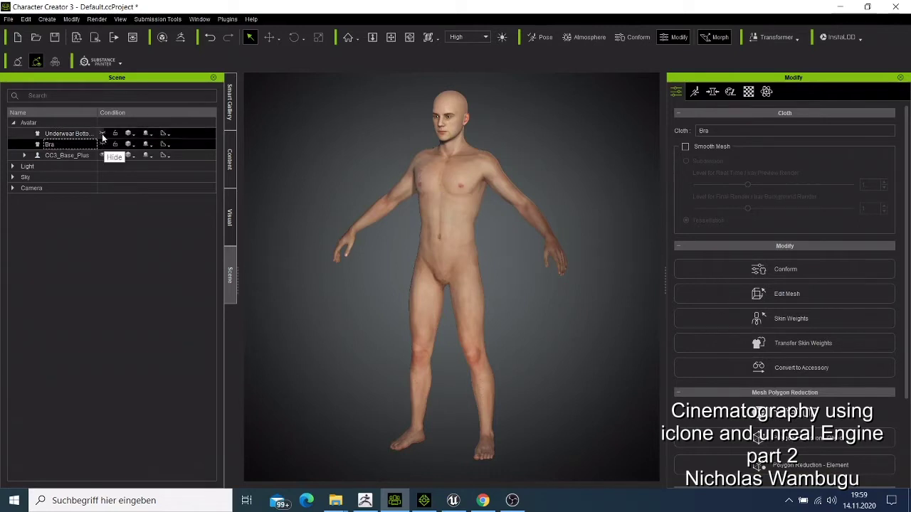
left_click(102, 134)
left_click(102, 144)
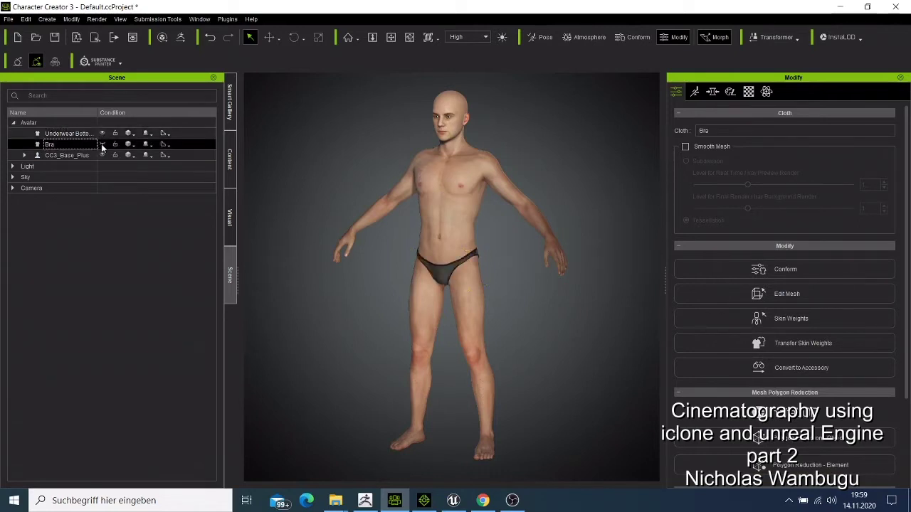
left_click(102, 145)
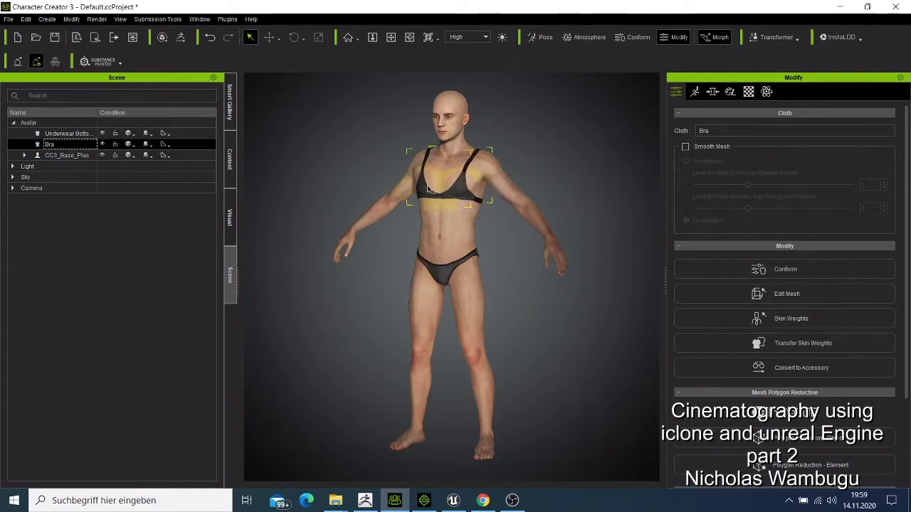
Delete the bra and the underwear bottoms from the avatar
left_click(25, 19)
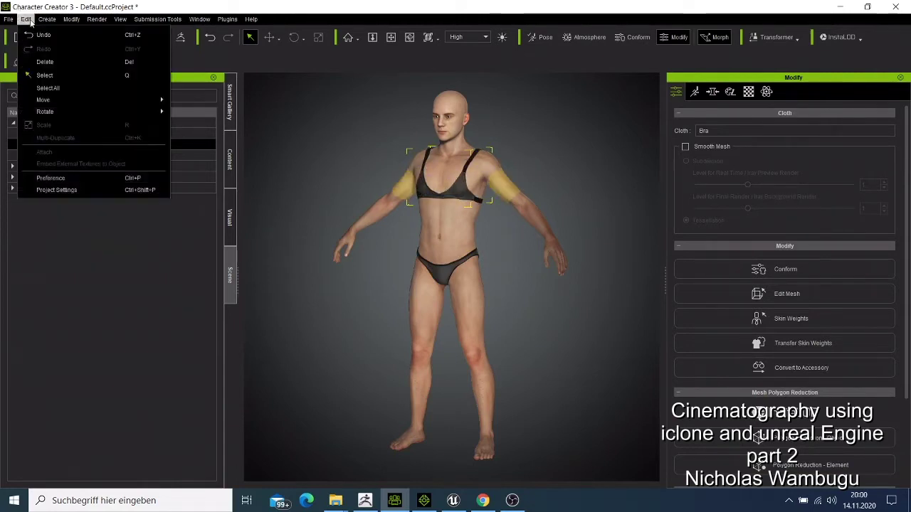
left_click(45, 63)
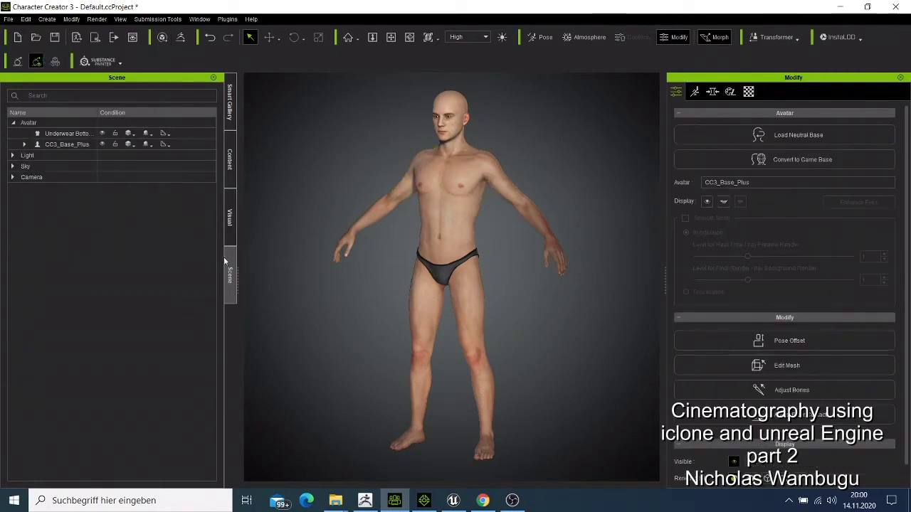
left_click(450, 274)
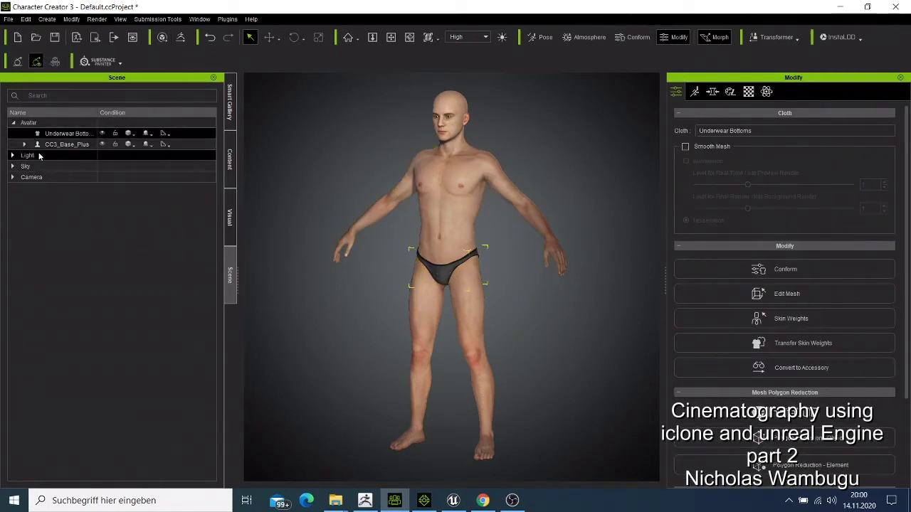
left_click(25, 19)
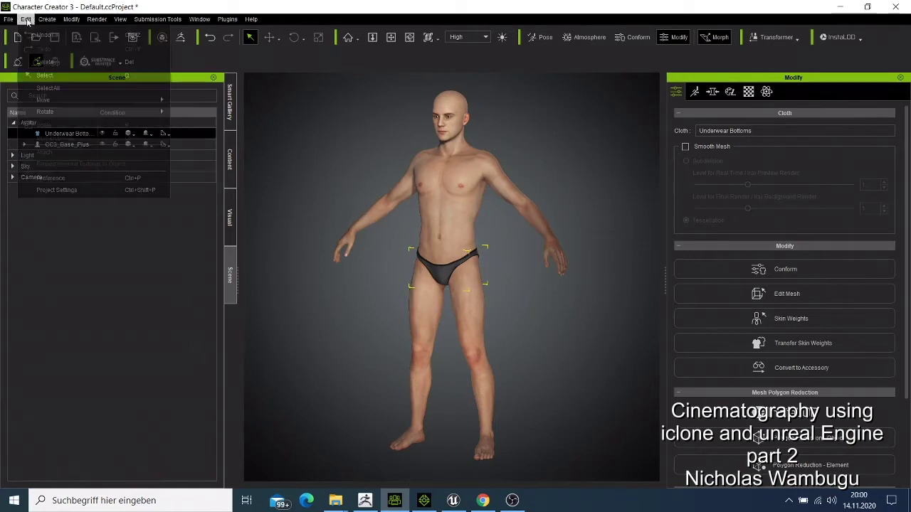
left_click(45, 75)
left_click(63, 145)
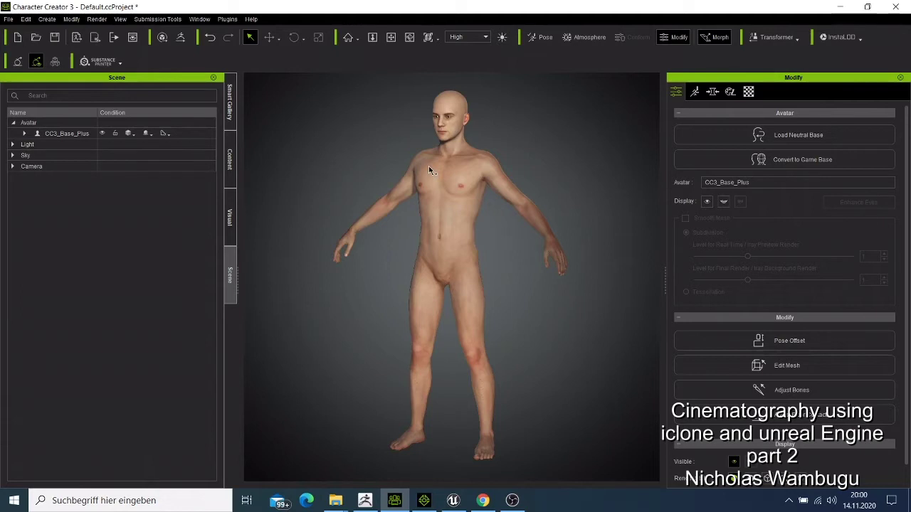
Examine the avatar's face up close and look through its motion, morph and skin editing settings
key("F7")
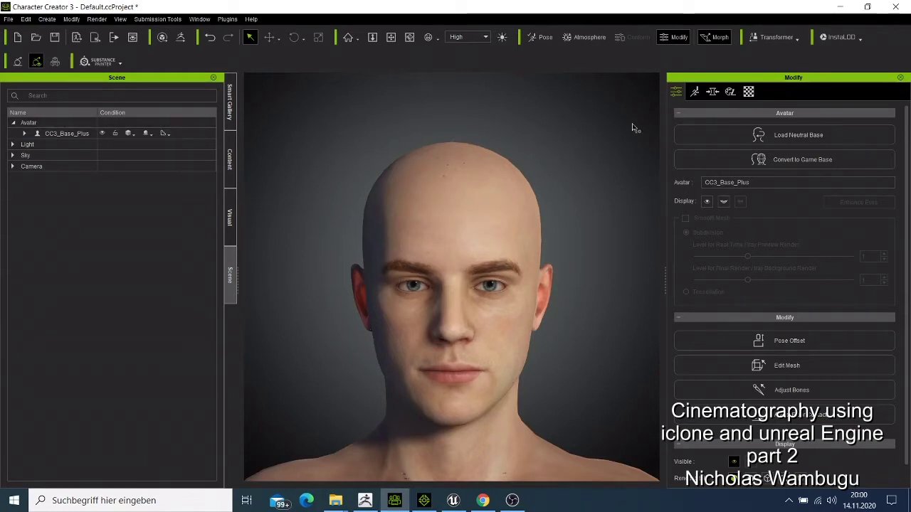
left_click(230, 158)
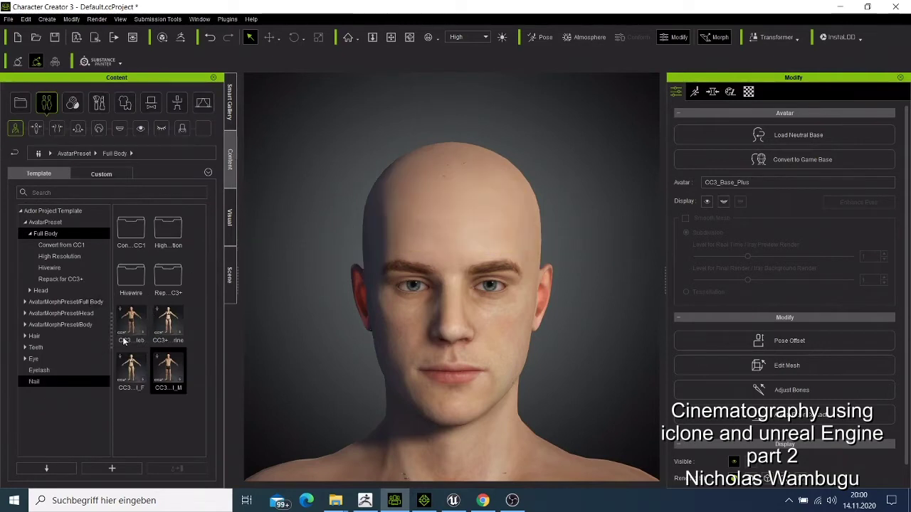
mouse_move(125, 340)
left_click_drag(125, 340, 466, 199)
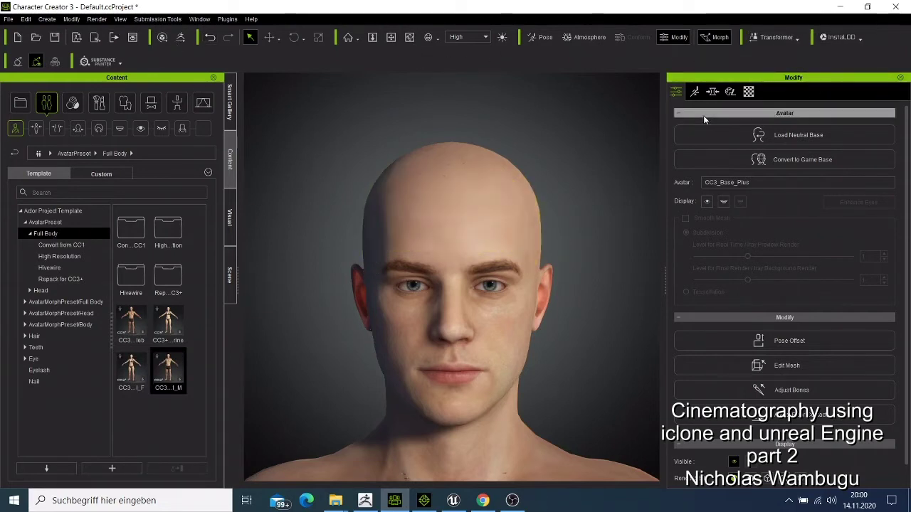
left_click(700, 95)
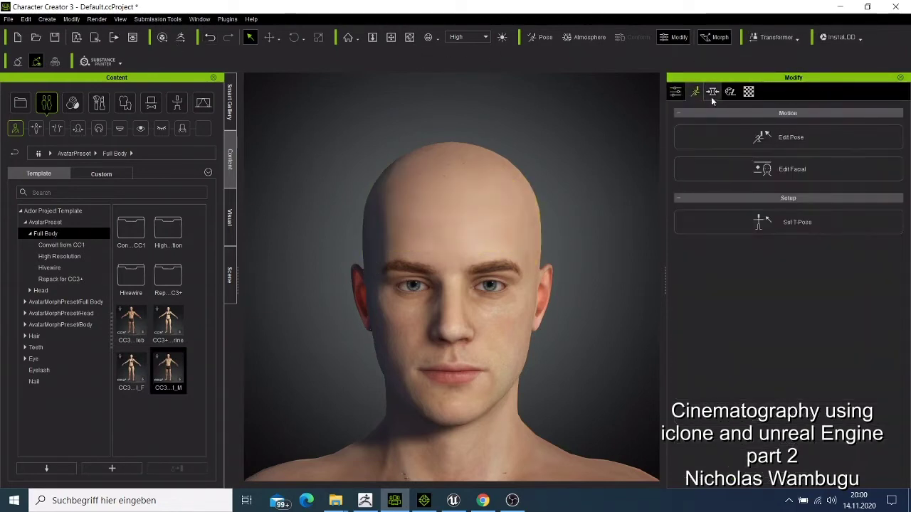
left_click(713, 96)
left_click(728, 93)
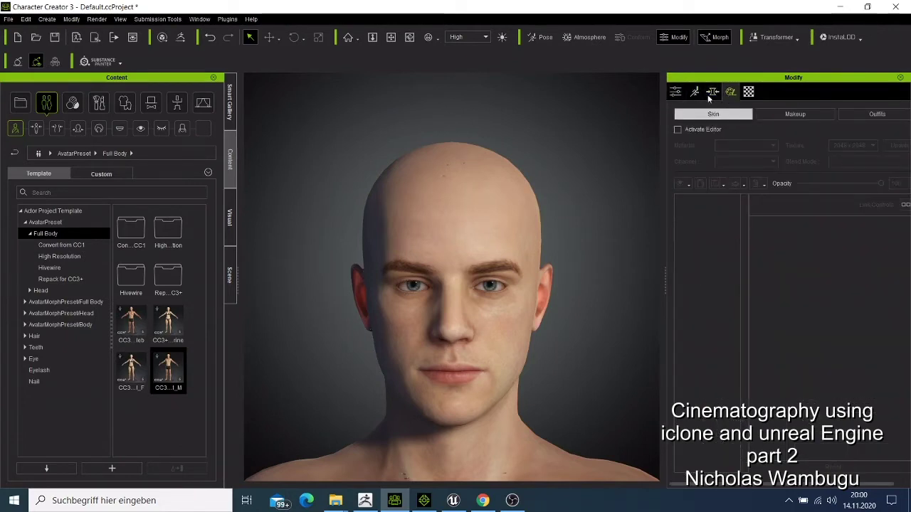
left_click(679, 92)
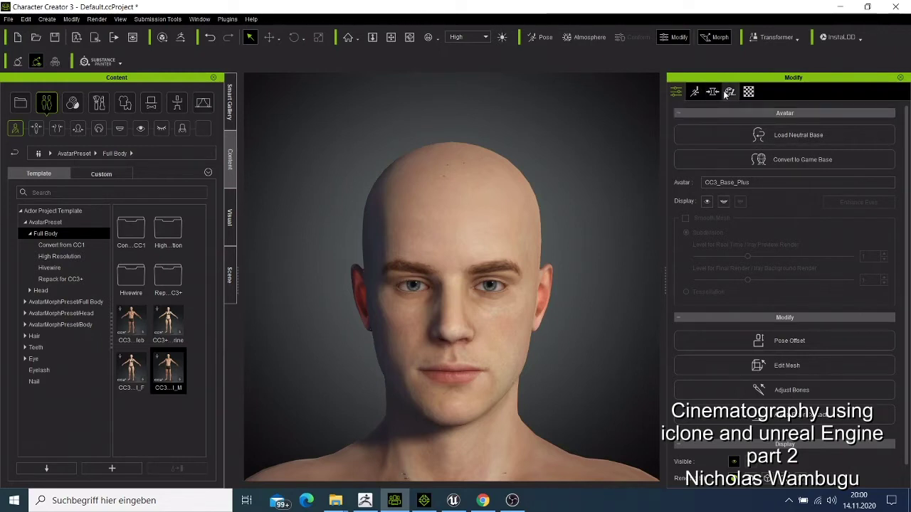
left_click(698, 92)
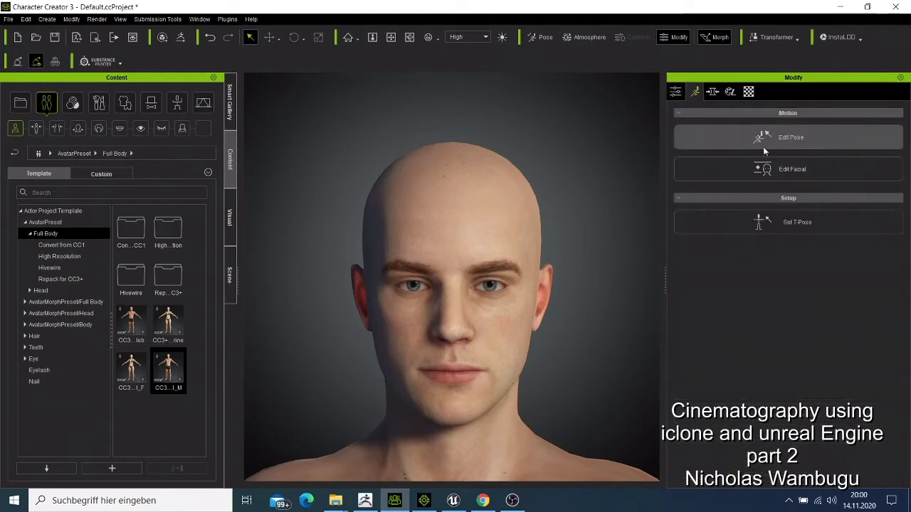
left_click(713, 92)
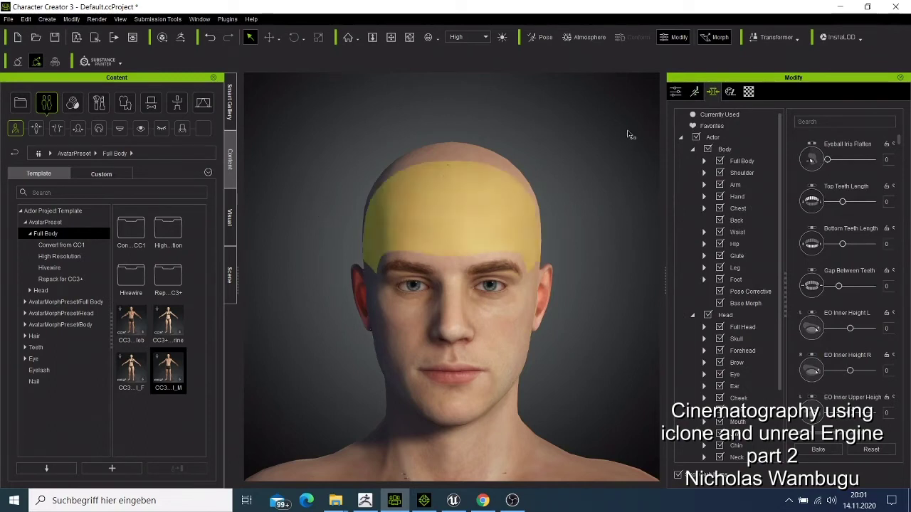
Activate the skin editor for the avatar and open the Overall skin templates
left_click(730, 93)
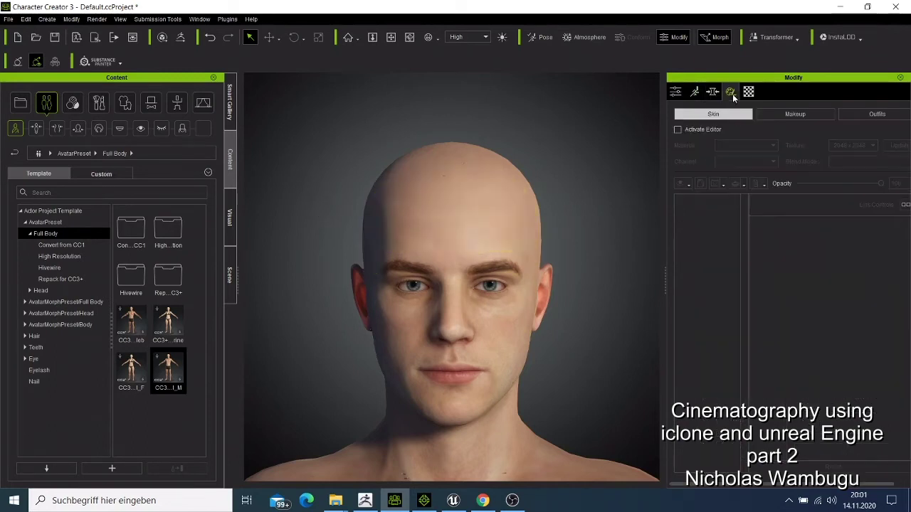
left_click(678, 129)
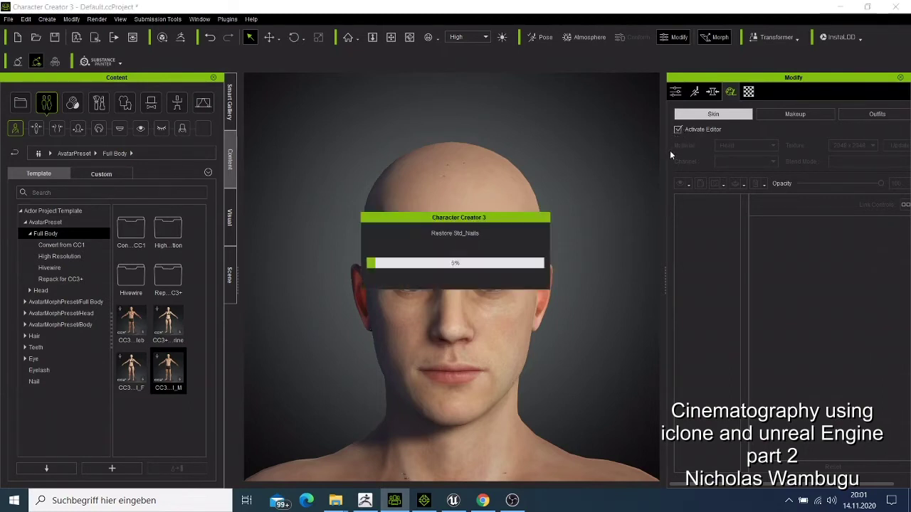
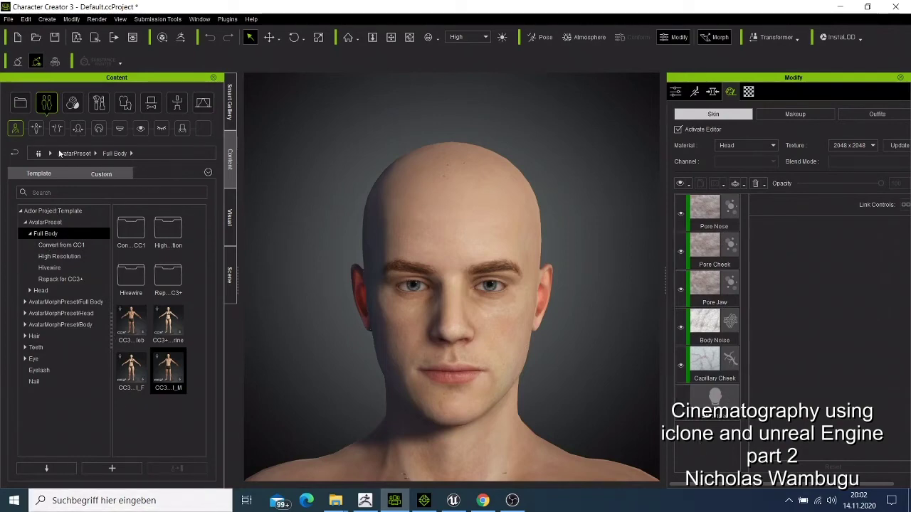
left_click(100, 103)
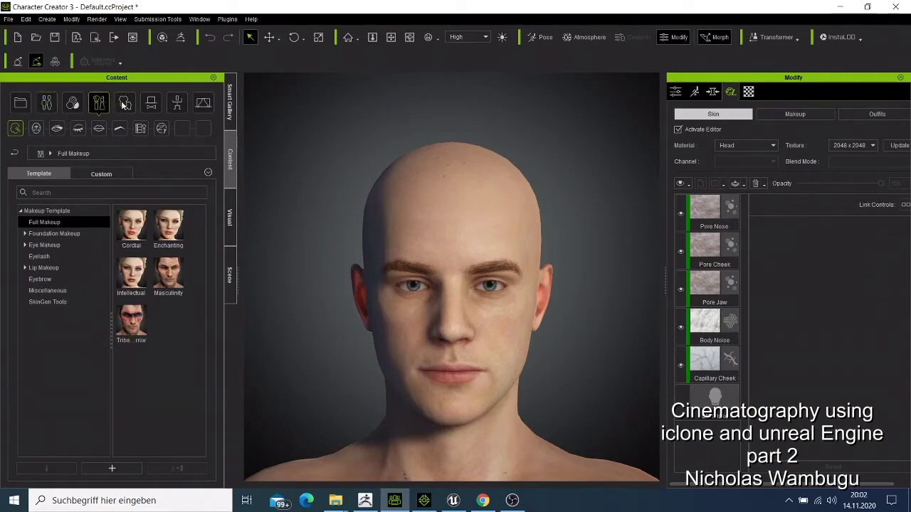
left_click(71, 103)
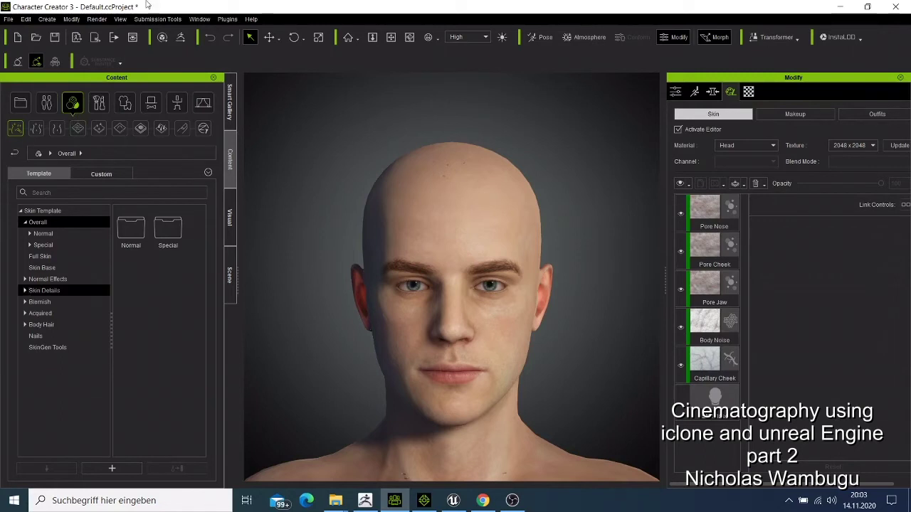
Apply the Head Side tattoo from the acquired skin templates to the avatar, viewing the side of the head
left_click(26, 314)
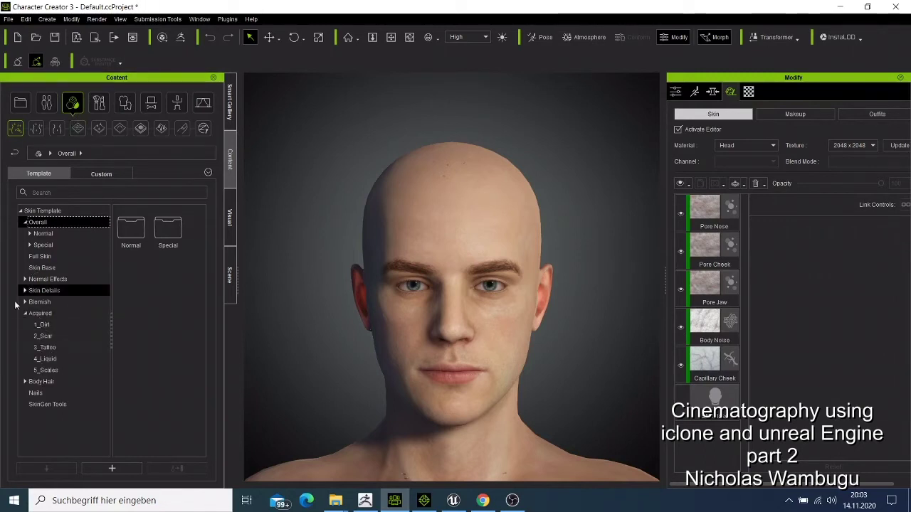
left_click(55, 350)
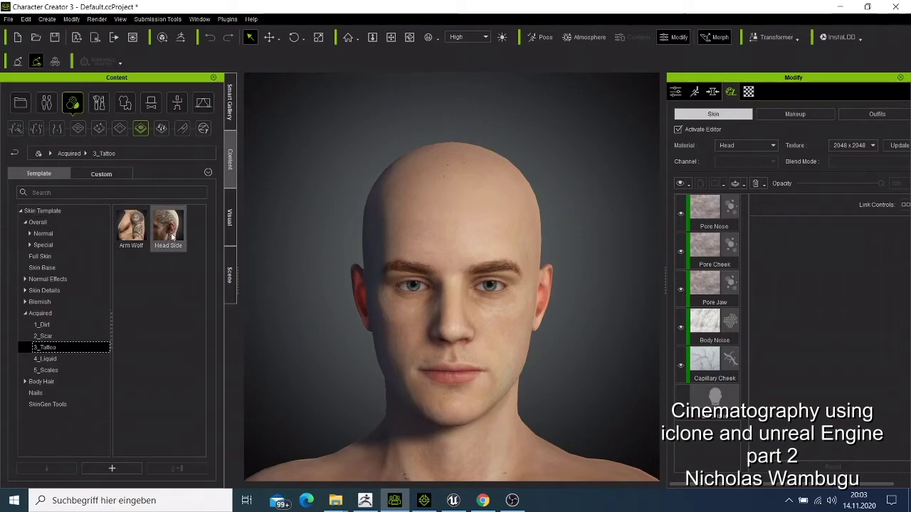
left_click(410, 37)
left_click_drag(555, 297, 360, 285)
double_click(169, 228)
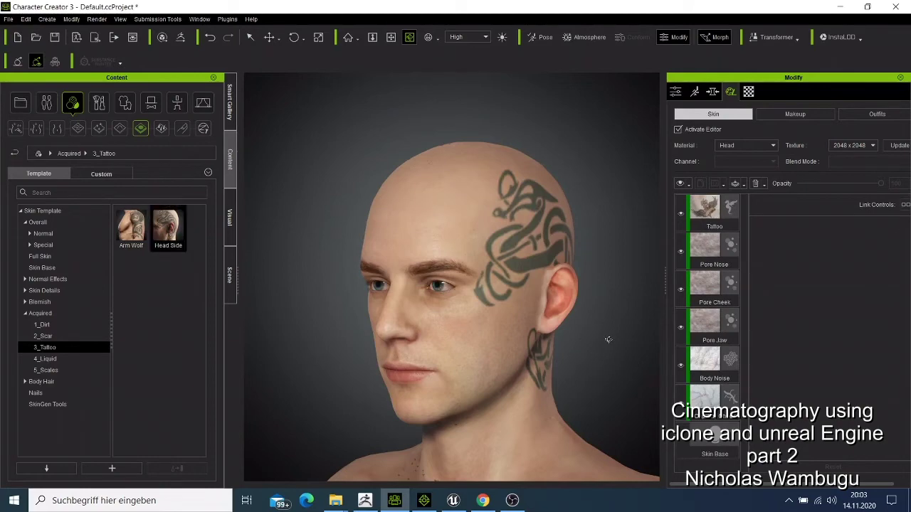
Select the Tattoo skin layer and set its layer opacity to 86
left_click(708, 230)
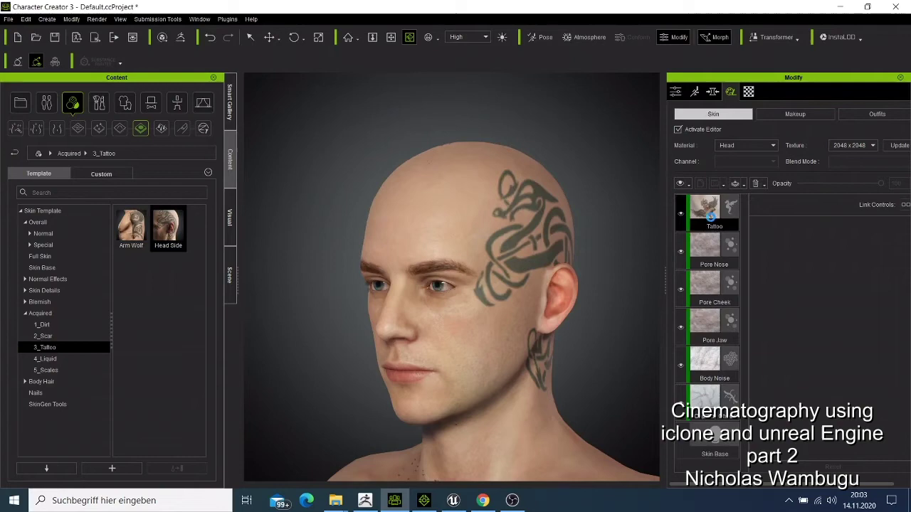
left_click(711, 223)
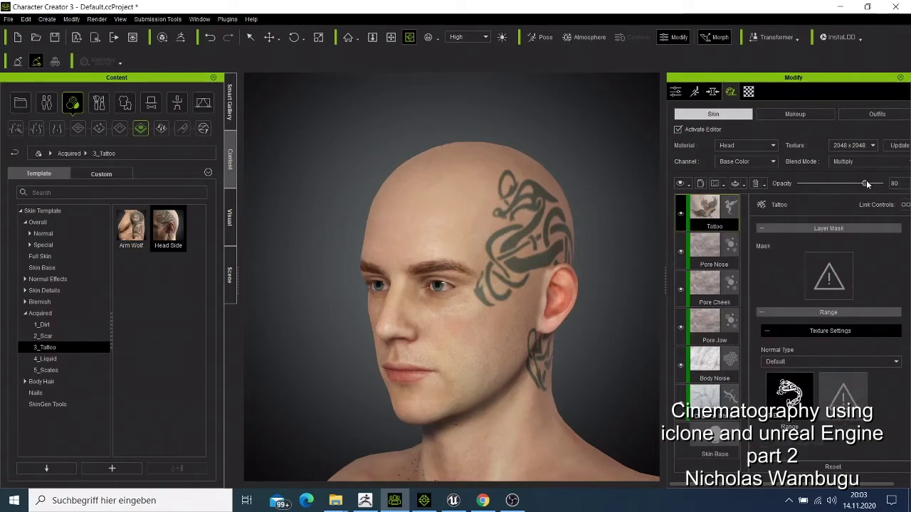
mouse_move(865, 182)
left_mouse_down()
mouse_move(831, 193)
mouse_move(869, 185)
left_mouse_up()
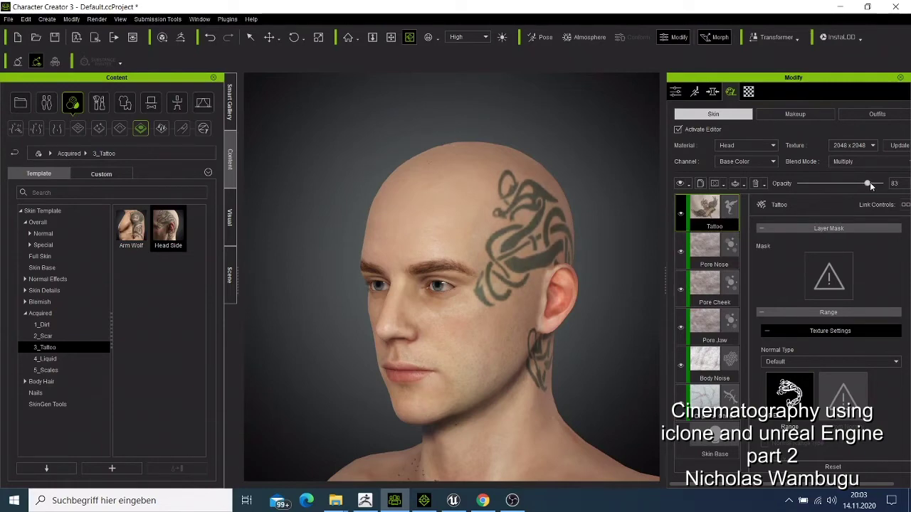
Change the tattoo's material color to dark red #aa0000
scroll(837, 305, "down", 5)
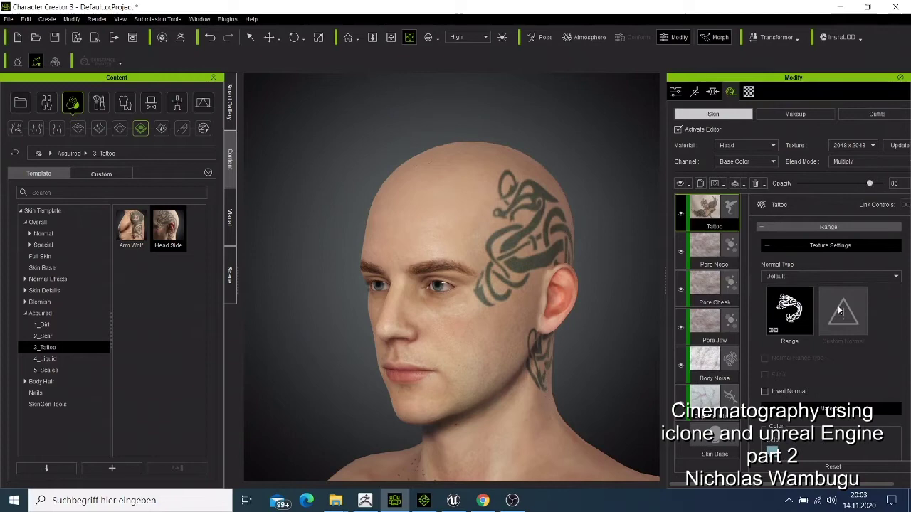
scroll(837, 305, "down", 3)
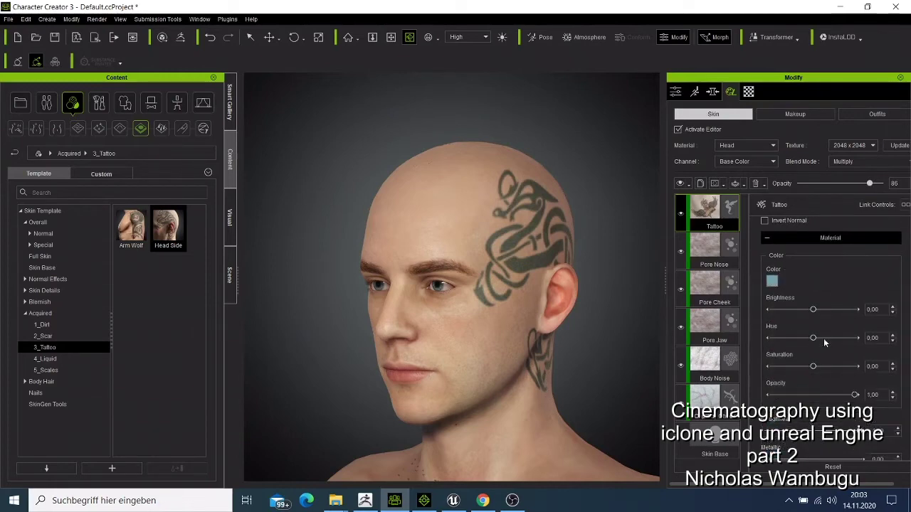
left_click(773, 283)
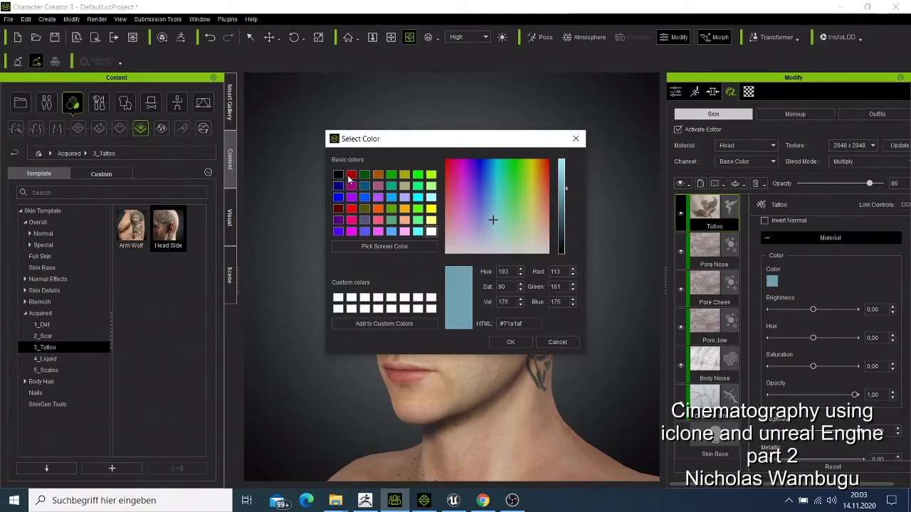
left_click(351, 175)
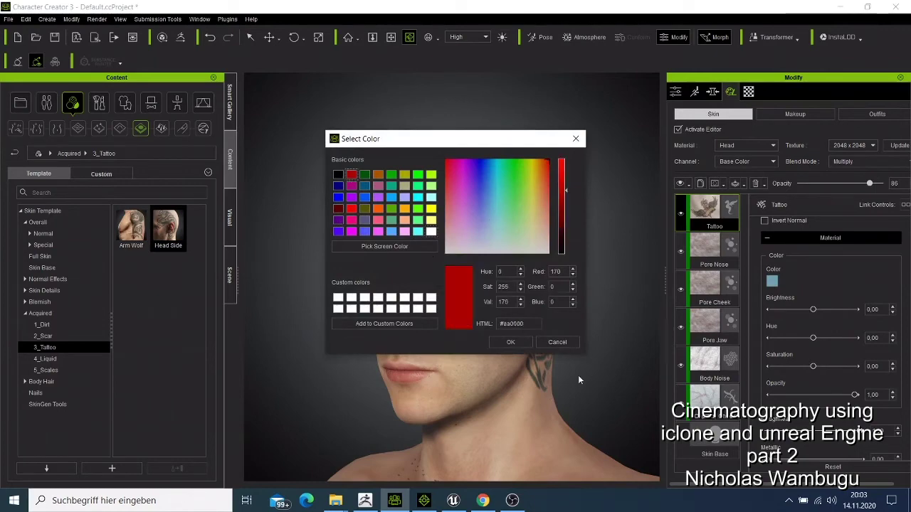
left_click(508, 343)
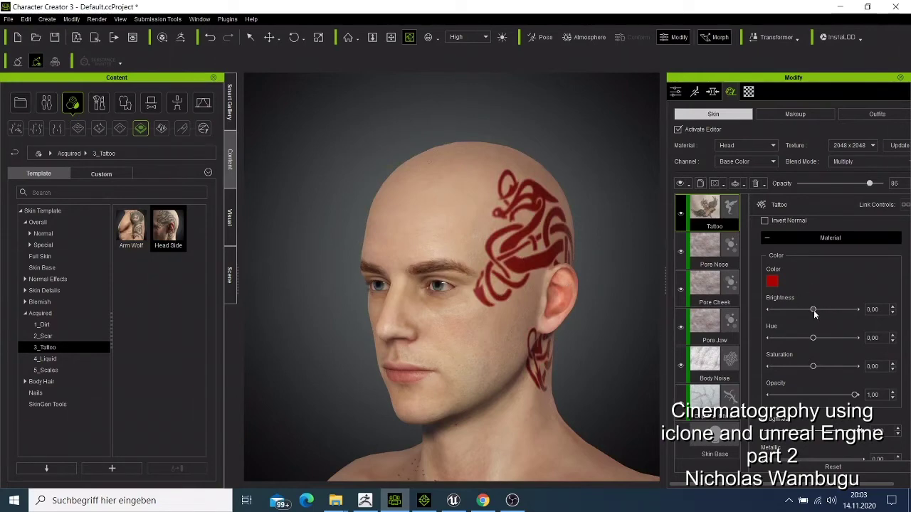
Set the tattoo color's brightness to -0.06 and its hue to 0.32
mouse_move(814, 310)
left_mouse_down()
mouse_move(823, 311)
mouse_move(812, 314)
left_mouse_up()
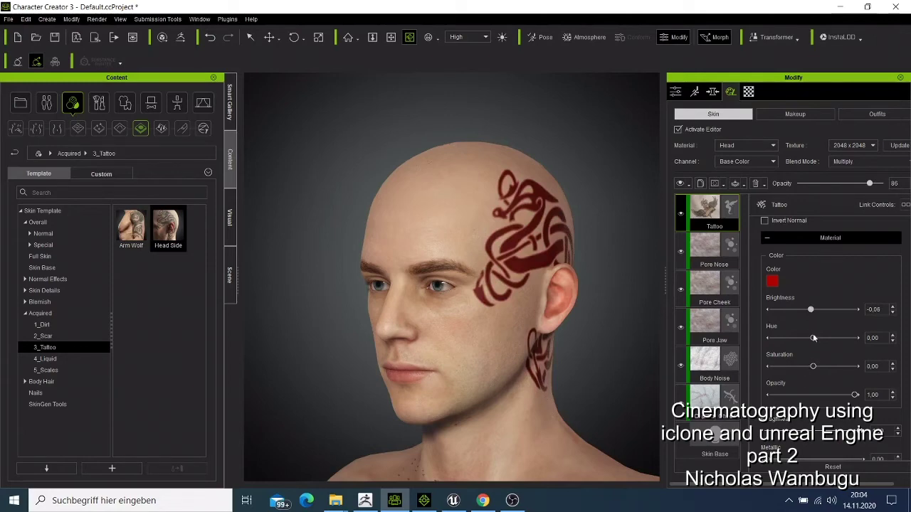
mouse_move(814, 338)
left_mouse_down()
mouse_move(833, 339)
mouse_move(811, 345)
left_mouse_up()
left_click_drag(808, 338, 795, 347)
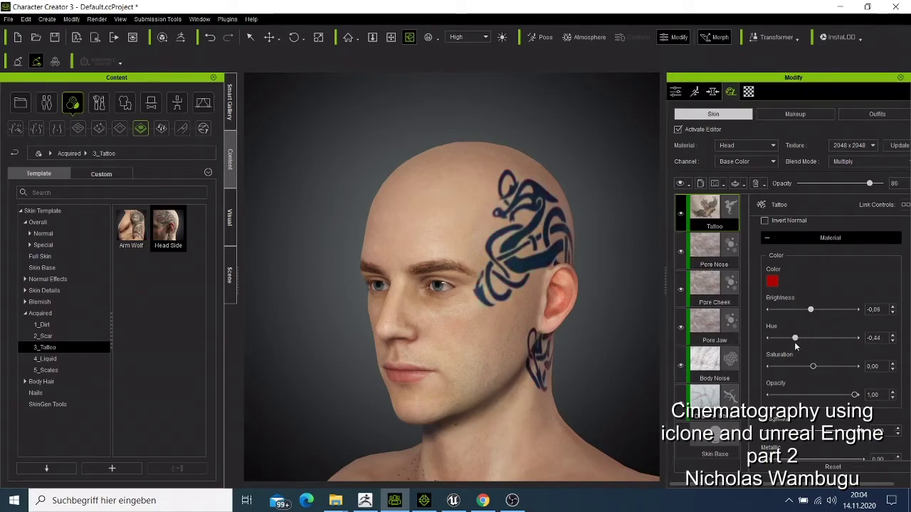
left_click(825, 346)
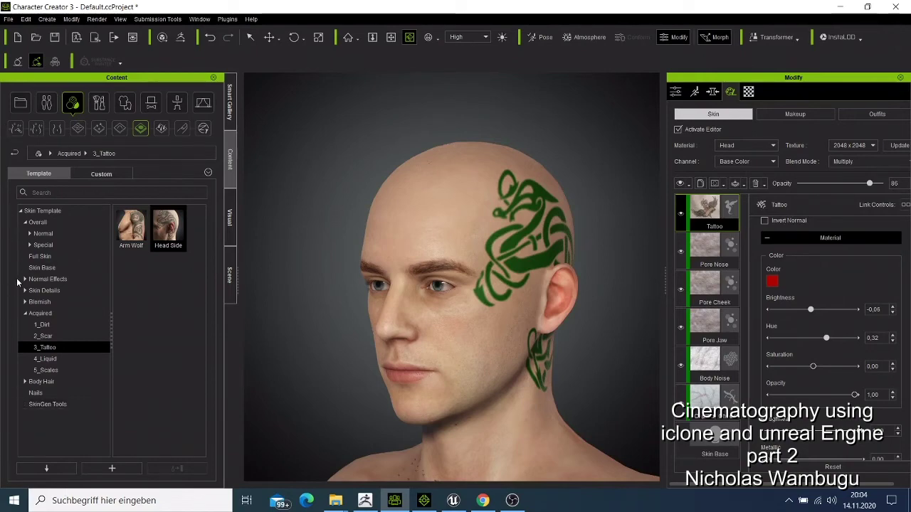
Apply the basic heavy scalp hair template from the body hair skin content to the avatar's head
left_click(49, 382)
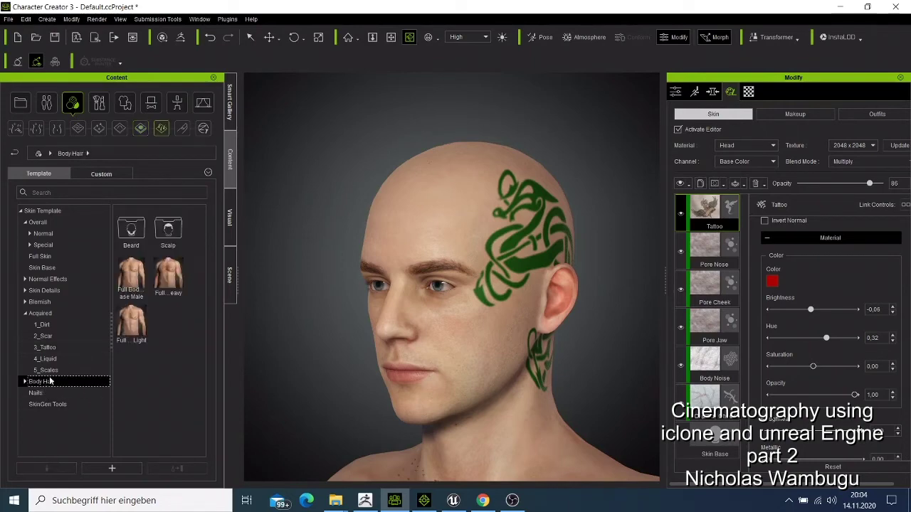
double_click(168, 231)
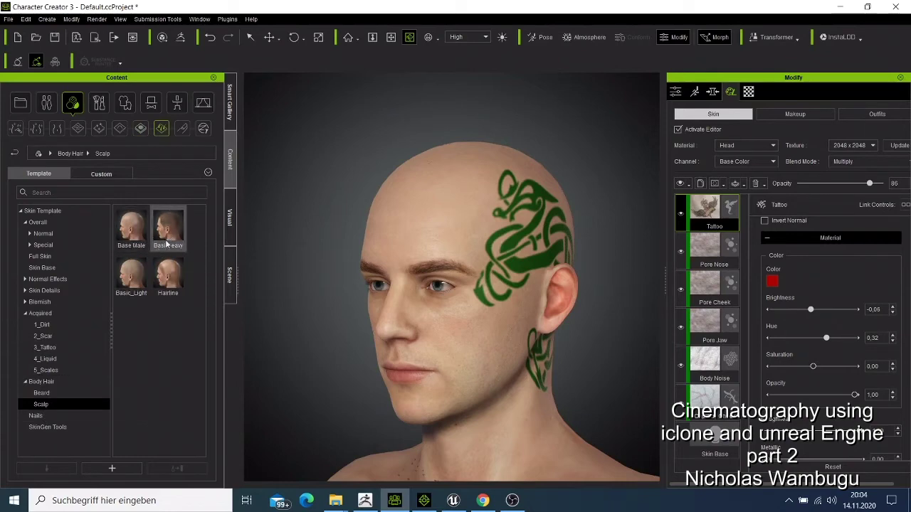
double_click(169, 228)
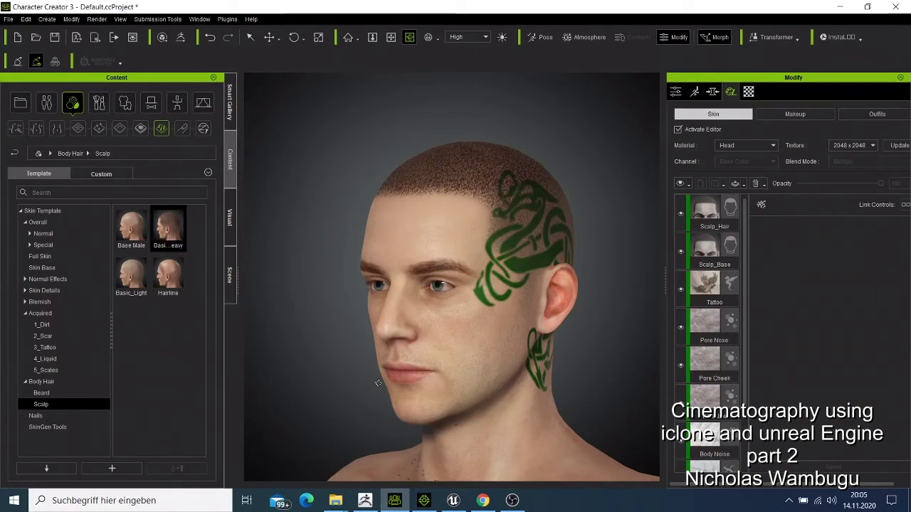
Select the Scalp_Hair layer and set the primary color of its hair material to black
left_click(733, 232)
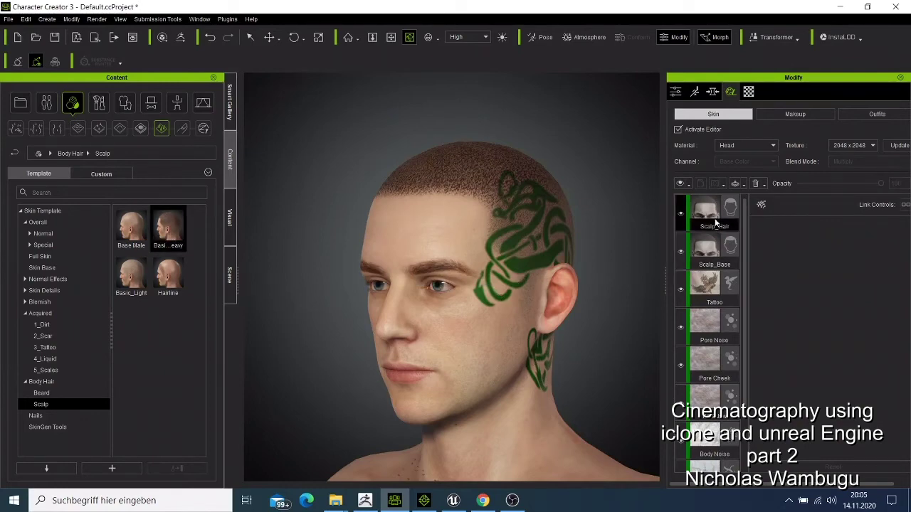
left_click(707, 226)
left_click(707, 223)
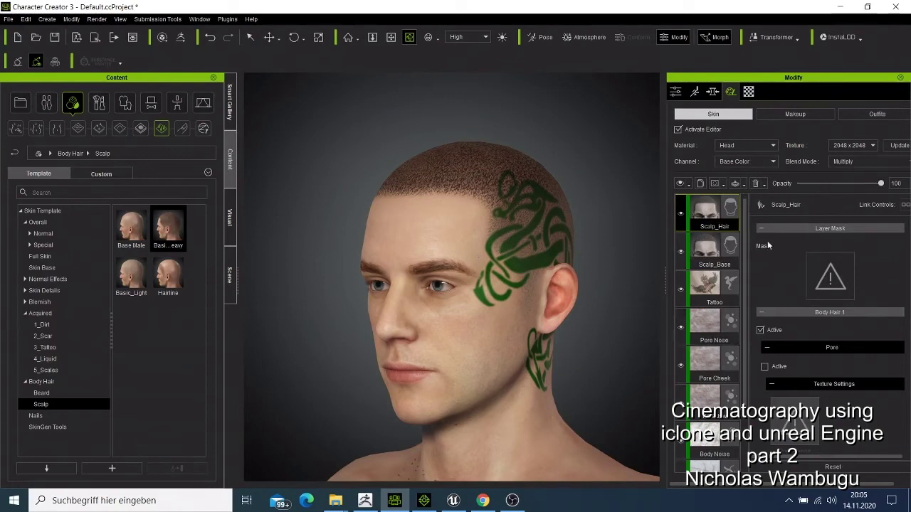
scroll(770, 337, "down", 3)
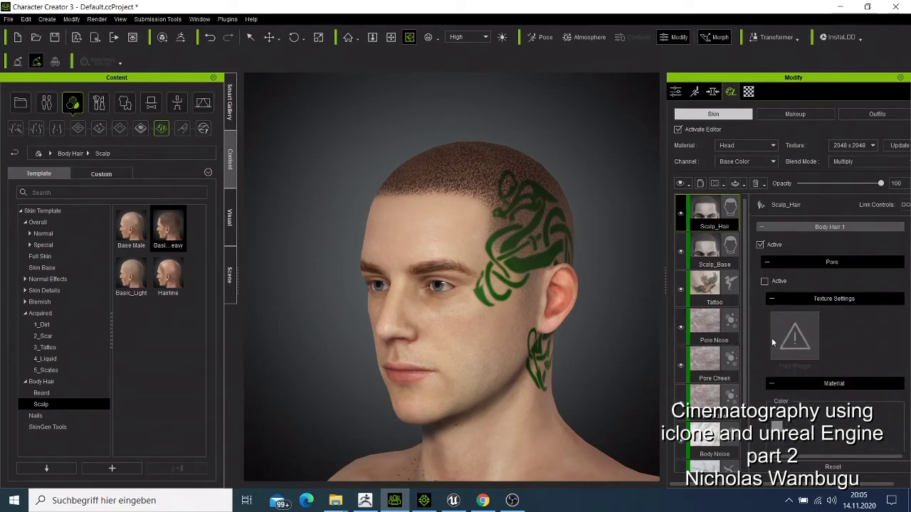
scroll(772, 336, "down", 4)
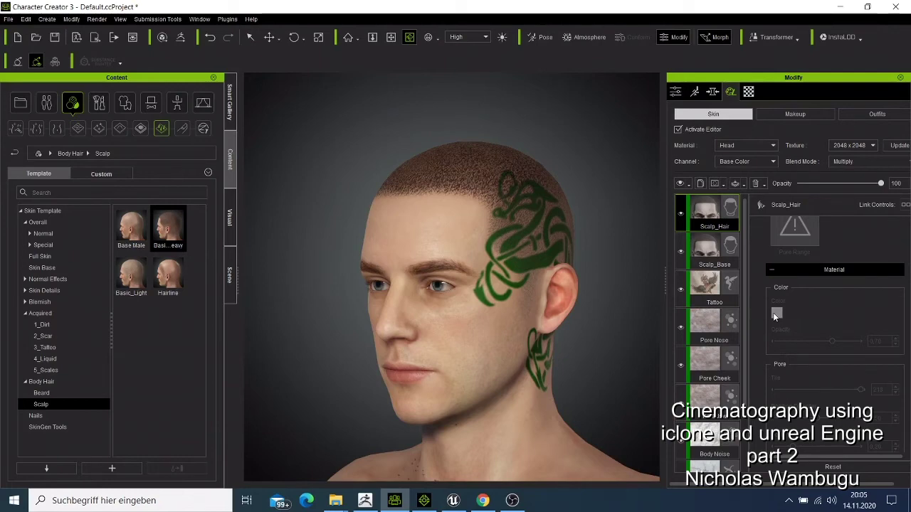
scroll(773, 312, "down", 5)
scroll(773, 312, "up", 6)
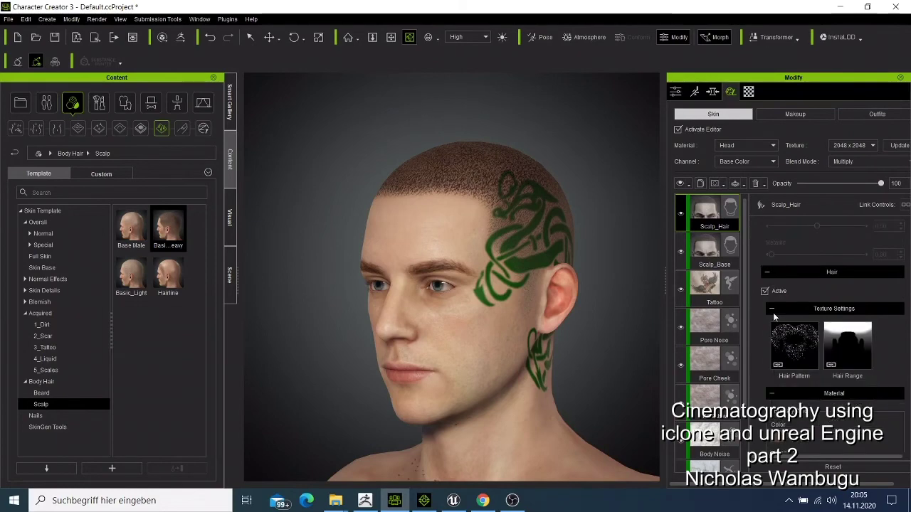
scroll(773, 313, "down", 4)
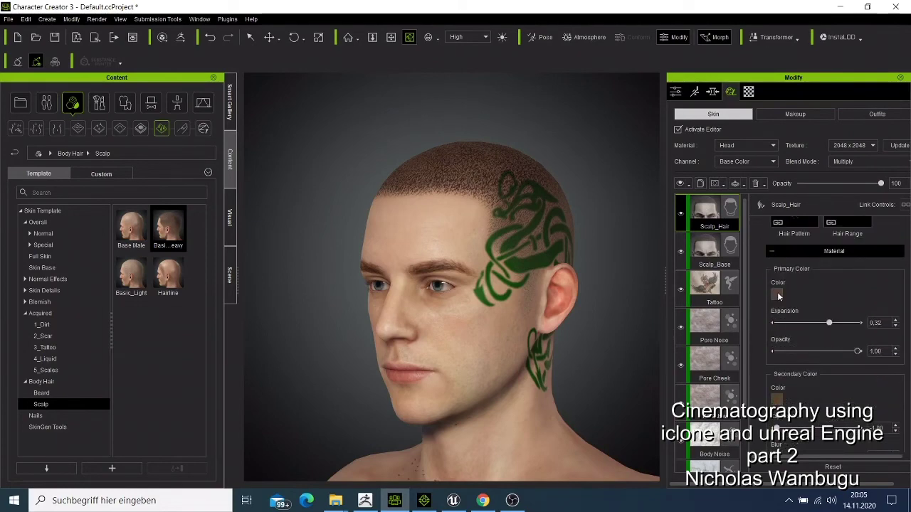
left_click(777, 293)
left_click(336, 178)
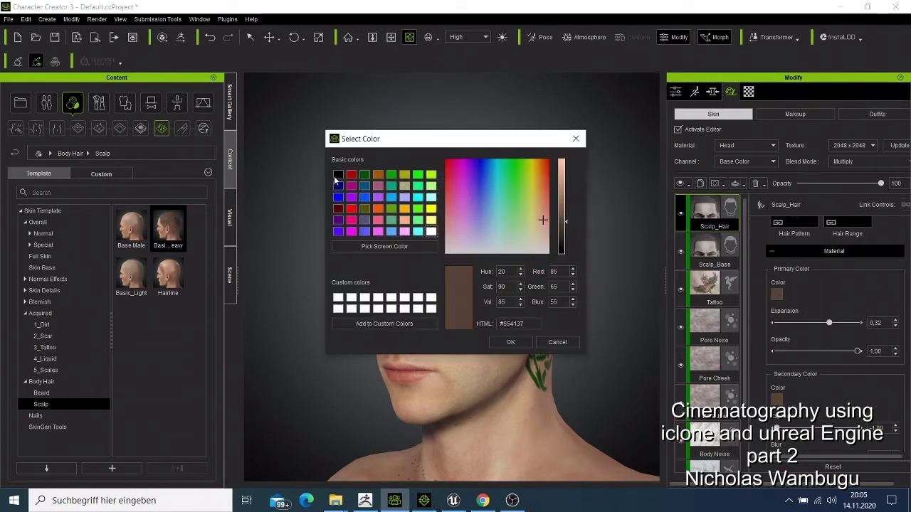
left_click(511, 341)
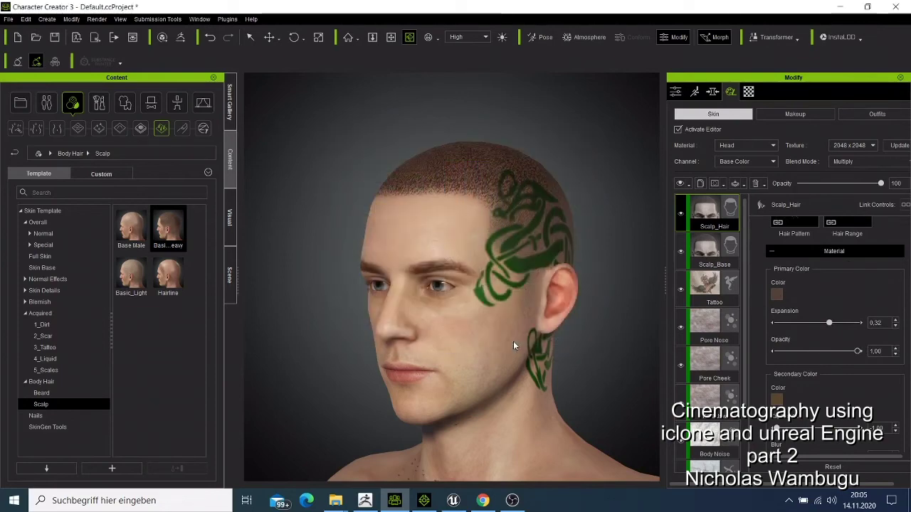
Set the secondary color of the scalp hair material to black
left_click(776, 401)
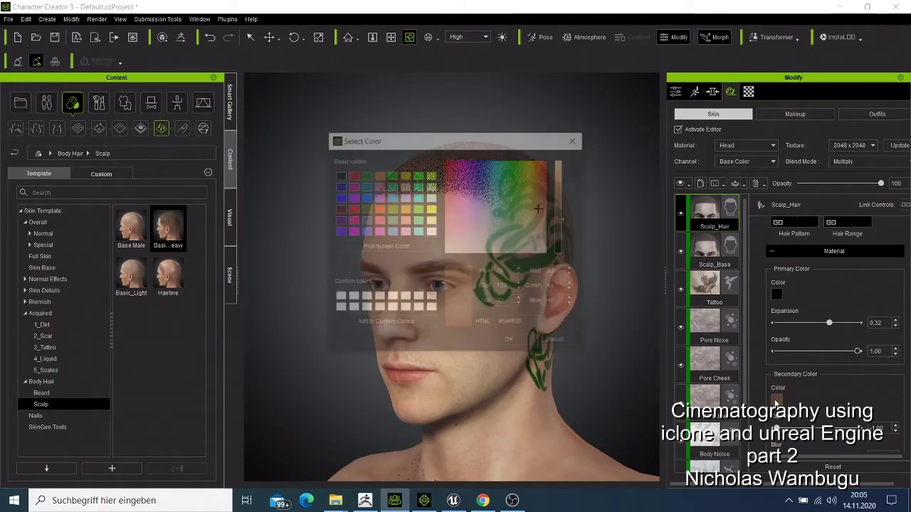
left_click(338, 177)
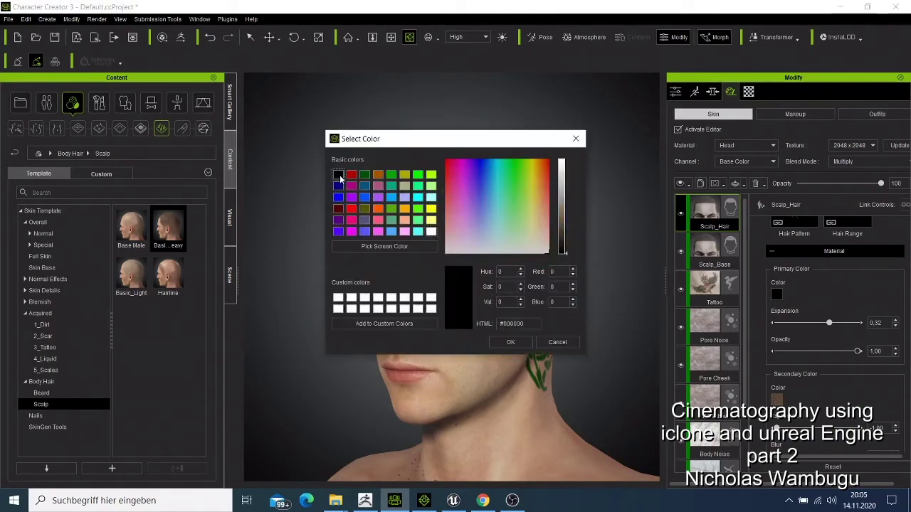
left_click(510, 343)
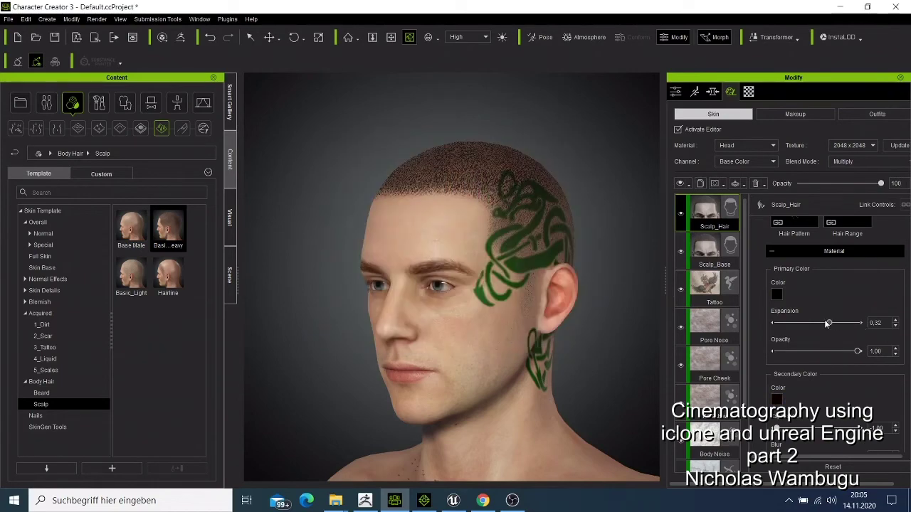
Set the scalp hair's primary color expansion to 0.70, and its secondary color's expansion to -0.28, blur to 0.37 and strength to 0.57
left_click_drag(827, 323, 844, 323)
scroll(794, 422, "down", 2)
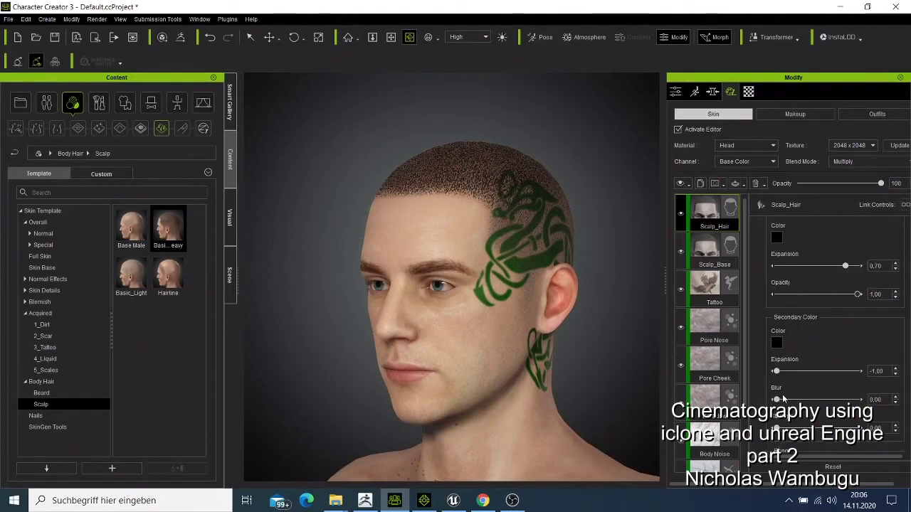
left_click_drag(801, 389, 805, 388)
left_click_drag(782, 372, 807, 368)
left_click_drag(778, 427, 822, 427)
Set the scalp hair's range settings to Hair Blur 0.50 and Hair Sharpen 0.94
scroll(812, 425, "down", 1)
scroll(813, 425, "down", 4)
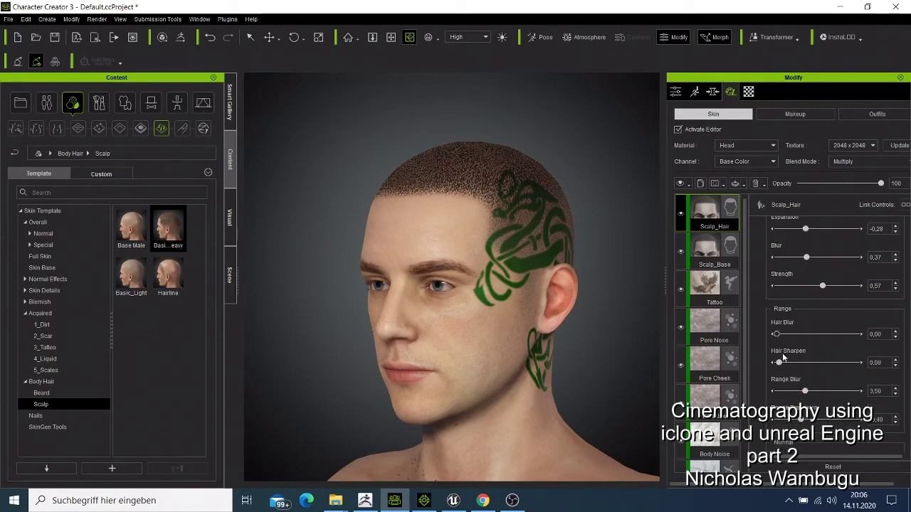
left_click_drag(779, 335, 819, 335)
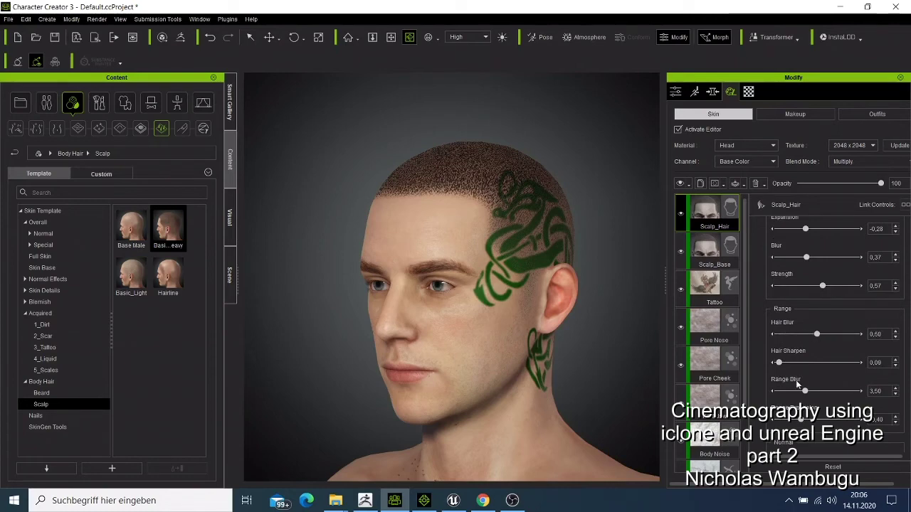
left_click_drag(780, 363, 803, 364)
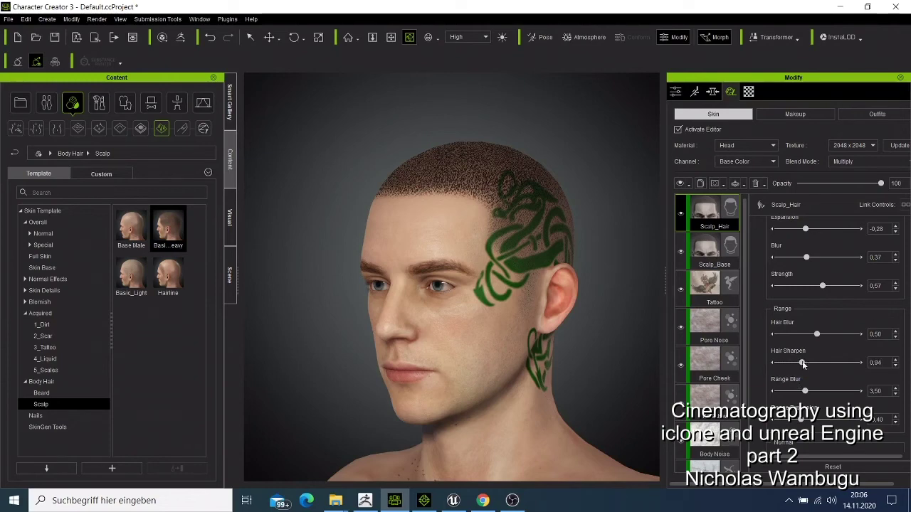
Set the scalp hair material's roughness to 0.72
scroll(804, 387, "down", 3)
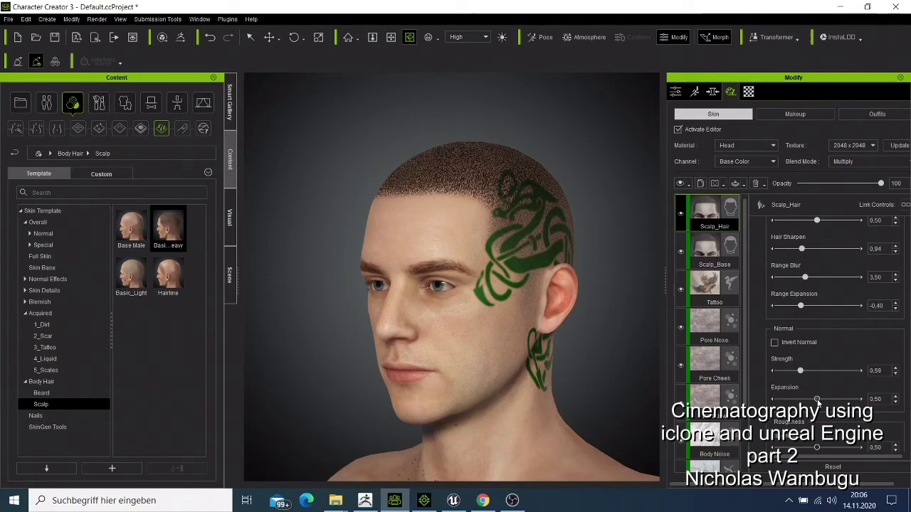
scroll(817, 399, "down", 2)
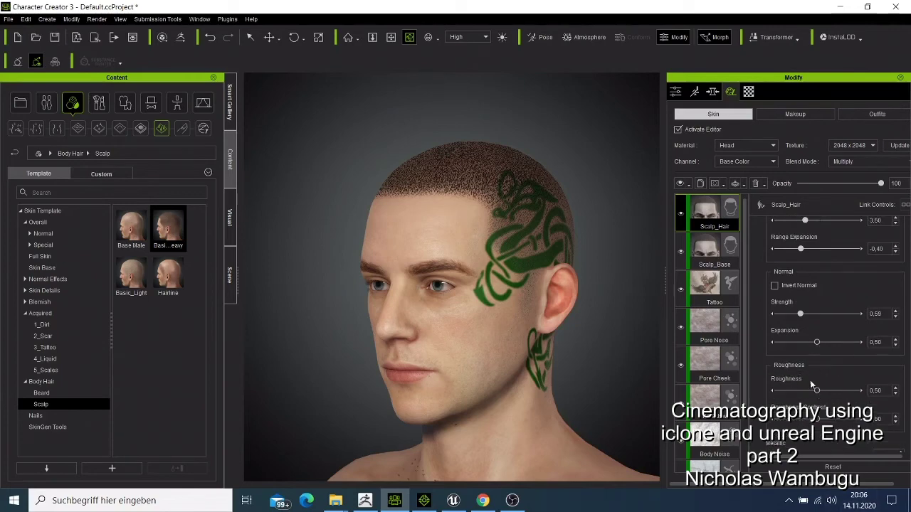
left_click_drag(817, 391, 834, 391)
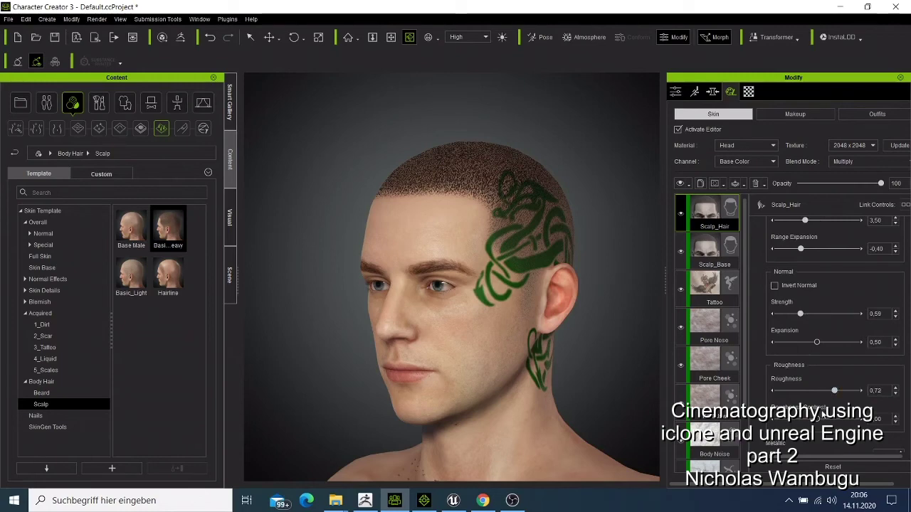
Set the scalp hair material's roughness contrast to -0.67 and its metallic value to 0.40
mouse_move(813, 418)
left_mouse_down()
mouse_move(786, 424)
mouse_move(796, 420)
left_mouse_up()
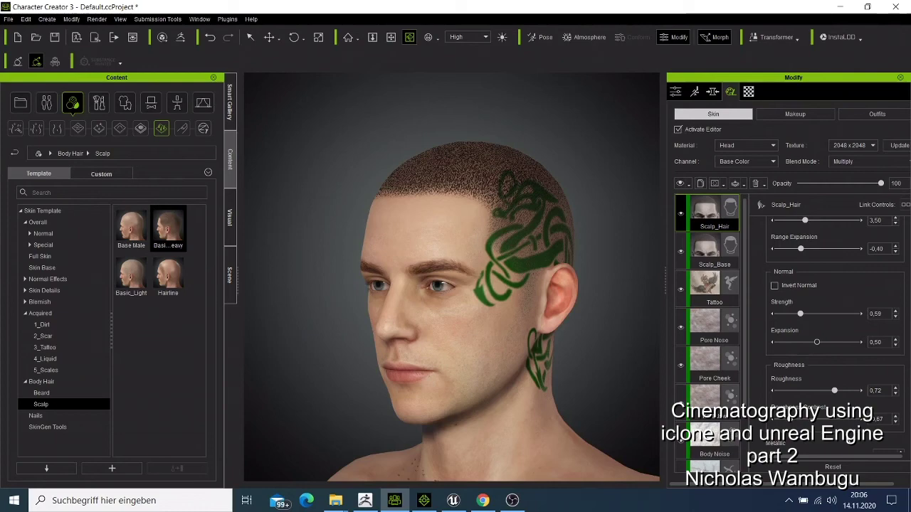
scroll(796, 420, "down", 2)
left_click_drag(772, 398, 808, 397)
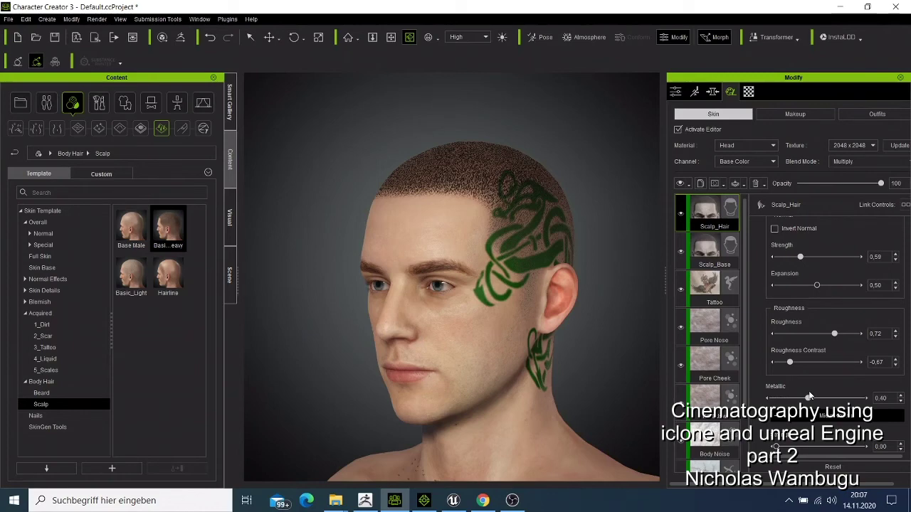
Set the scalp hair's micro normal strength to 0.43 and its blur to 0.28
scroll(809, 393, "down", 3)
scroll(797, 391, "down", 1)
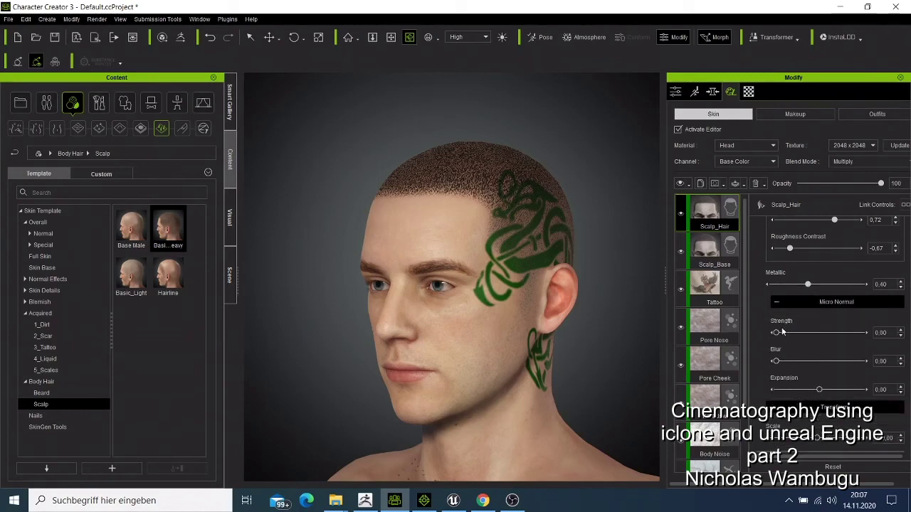
left_click_drag(777, 335, 812, 334)
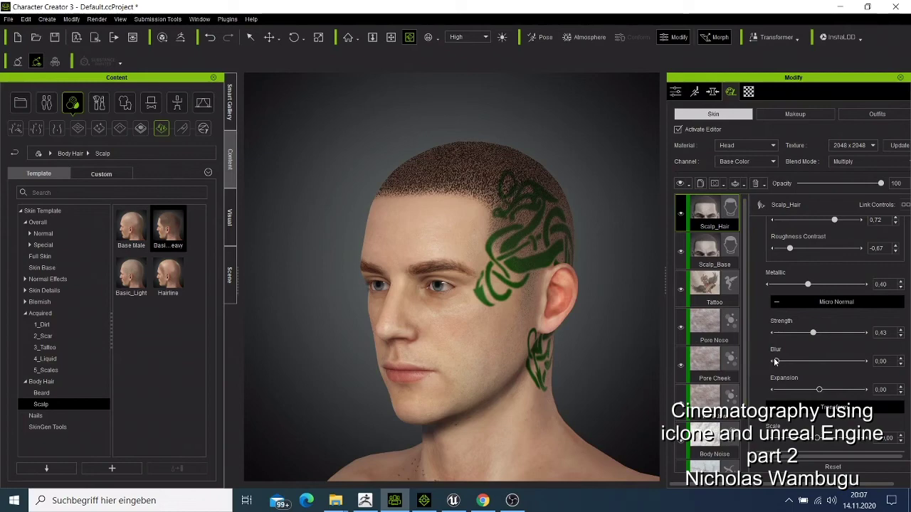
left_click_drag(791, 358, 797, 359)
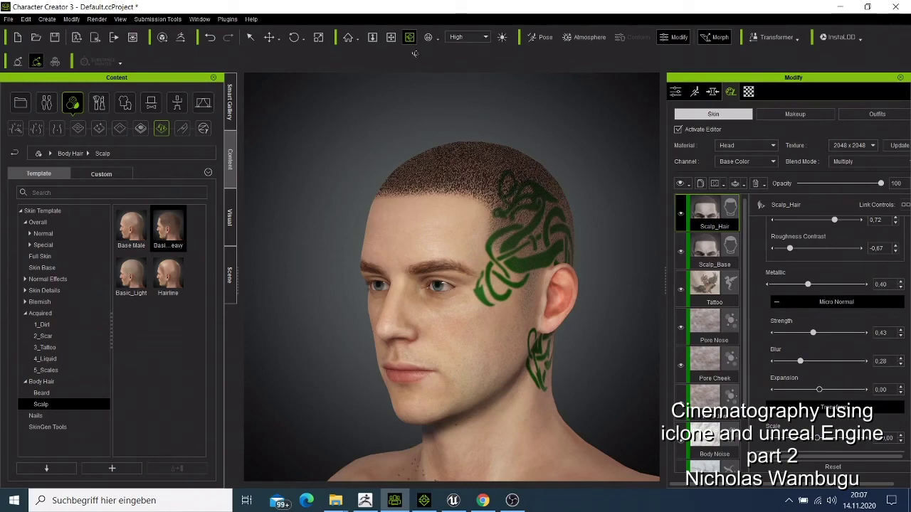
Set both the primary and the secondary color of the Hair material in the Scalp_Hair layer to black (#000000)
right_click_drag(359, 297, 476, 327)
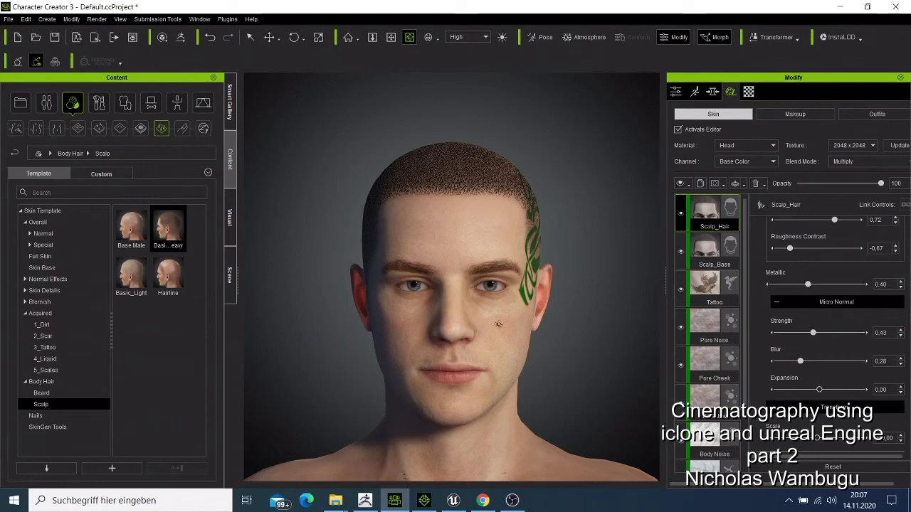
scroll(785, 278, "down", 6)
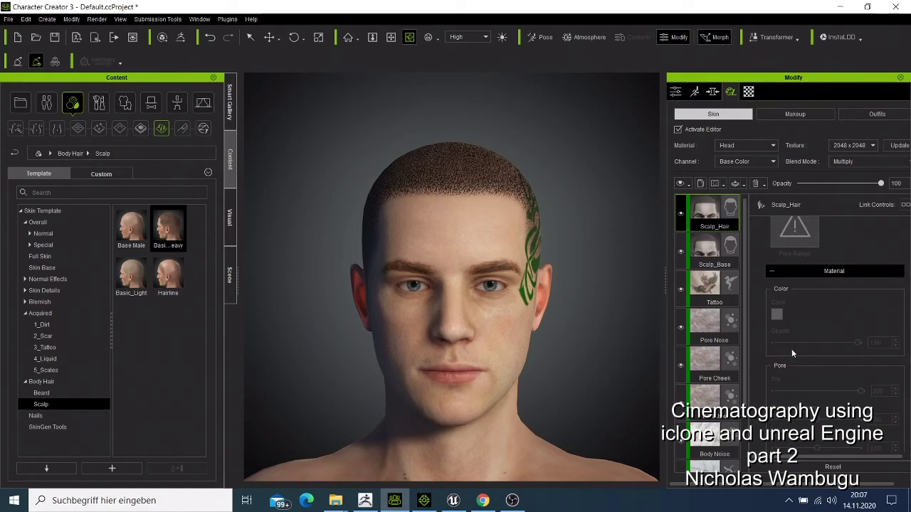
scroll(791, 348, "down", 5)
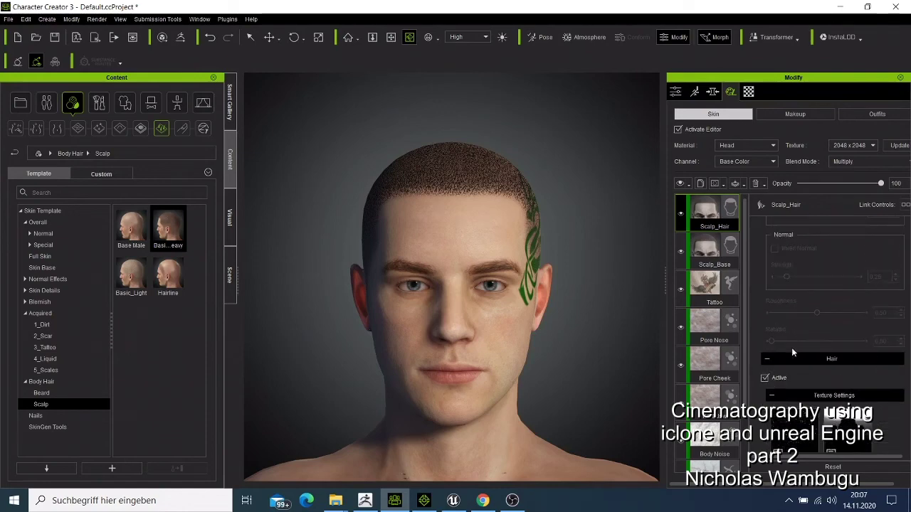
scroll(793, 348, "down", 5)
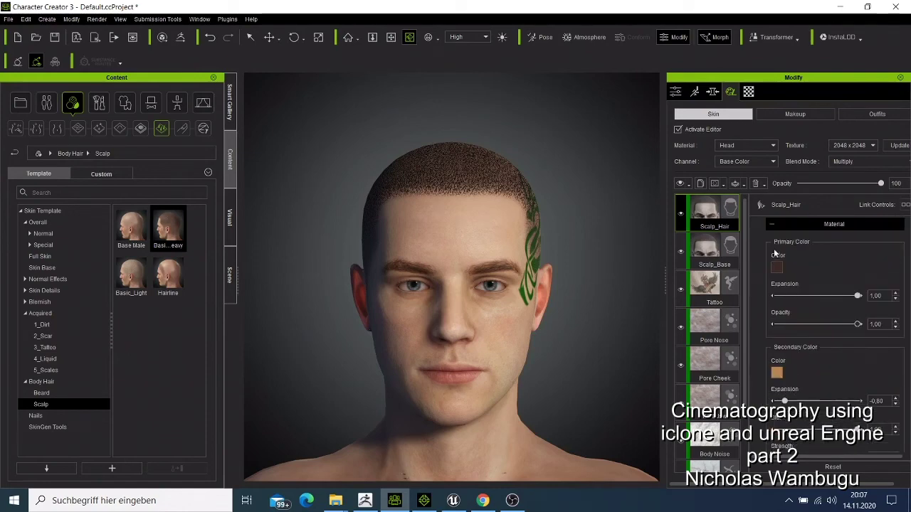
left_click(777, 267)
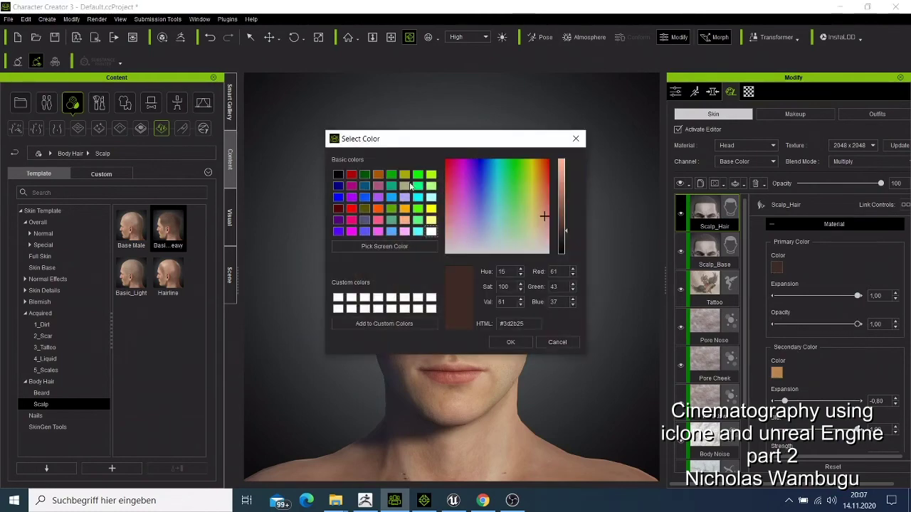
left_click(338, 174)
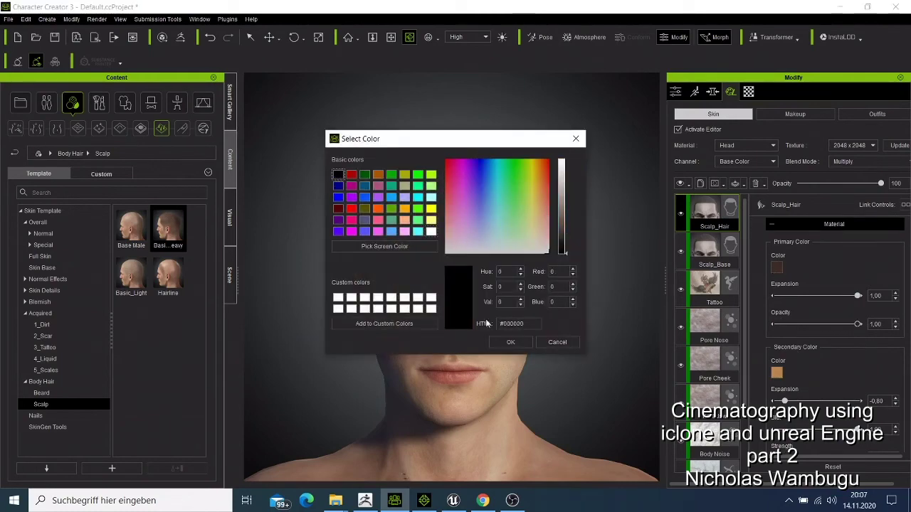
left_click(511, 343)
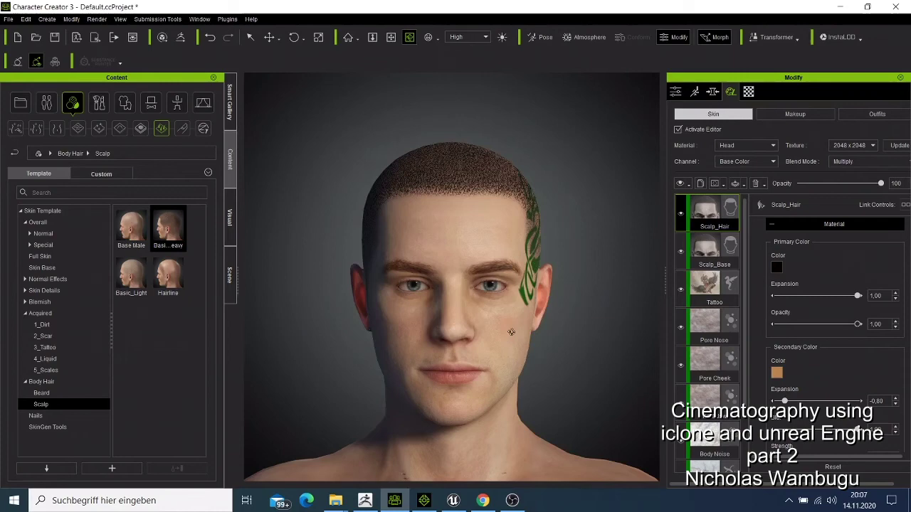
left_click(776, 372)
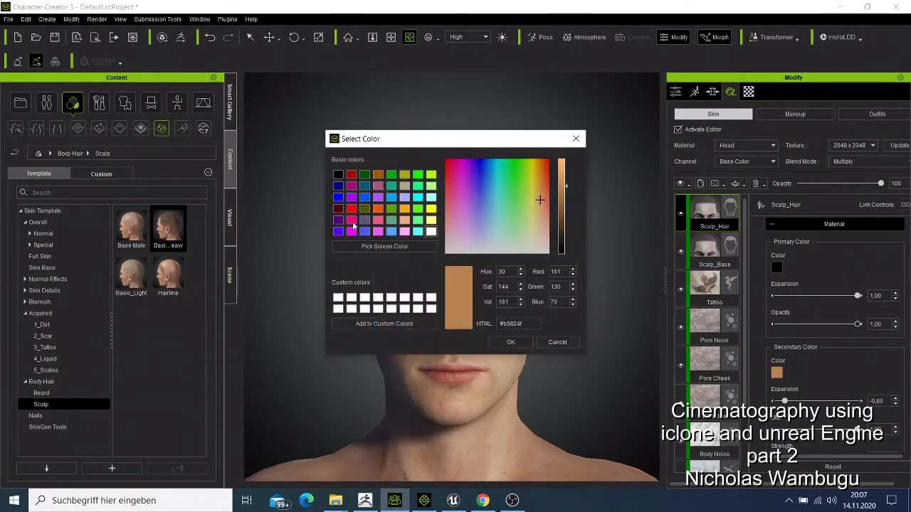
left_click(338, 175)
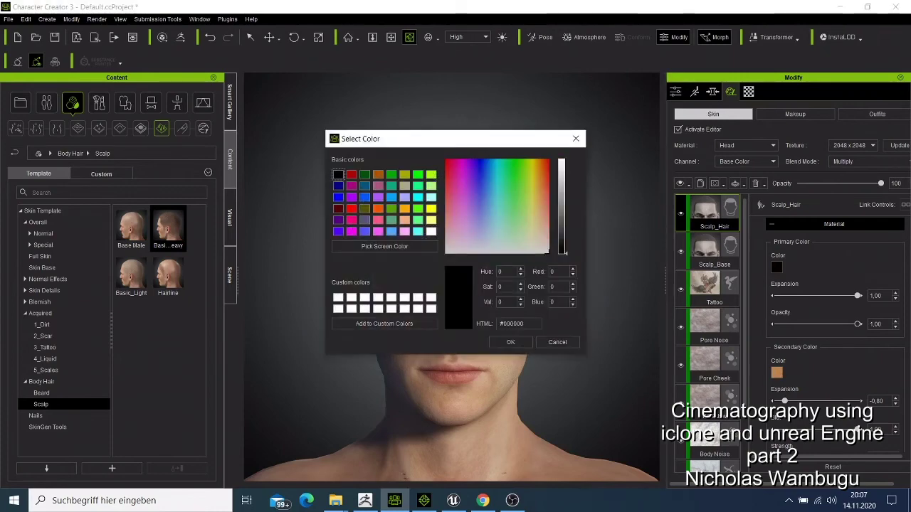
left_click(510, 342)
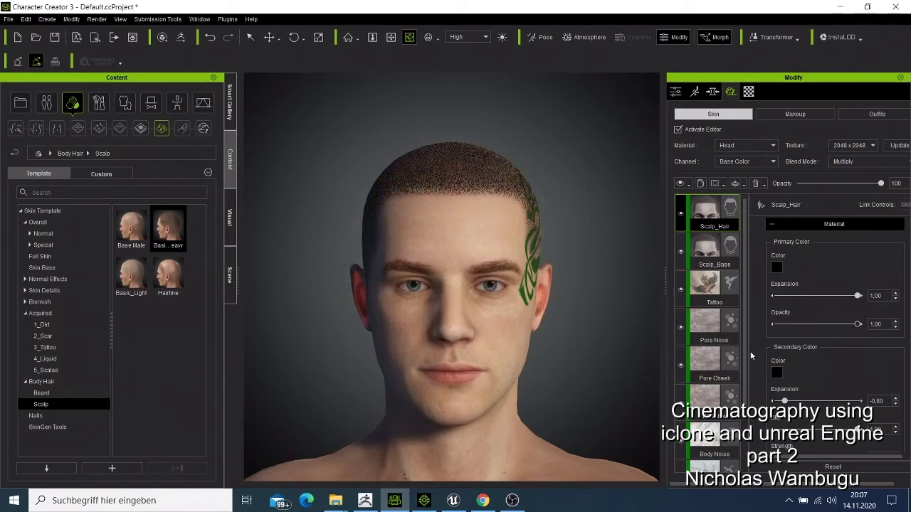
Set the material color of the Scalp_Base layer to black (#000000)
left_click(708, 245)
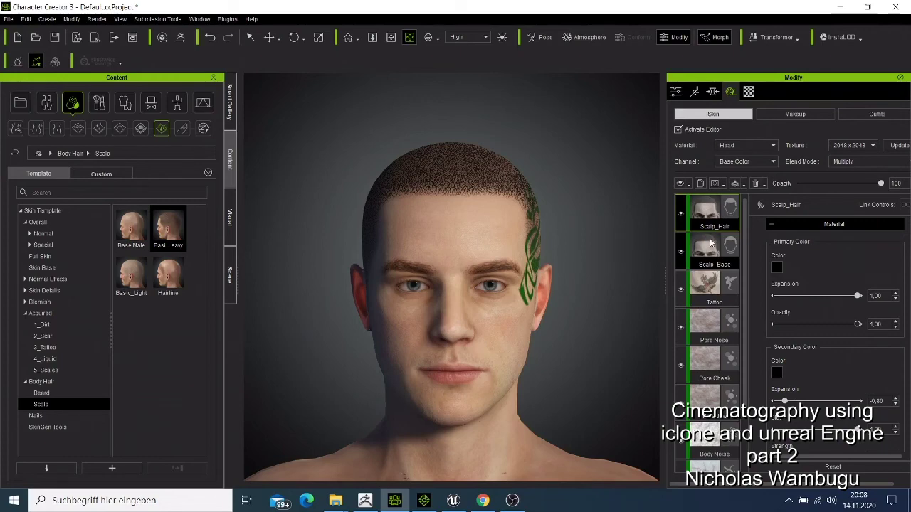
scroll(784, 296, "down", 3)
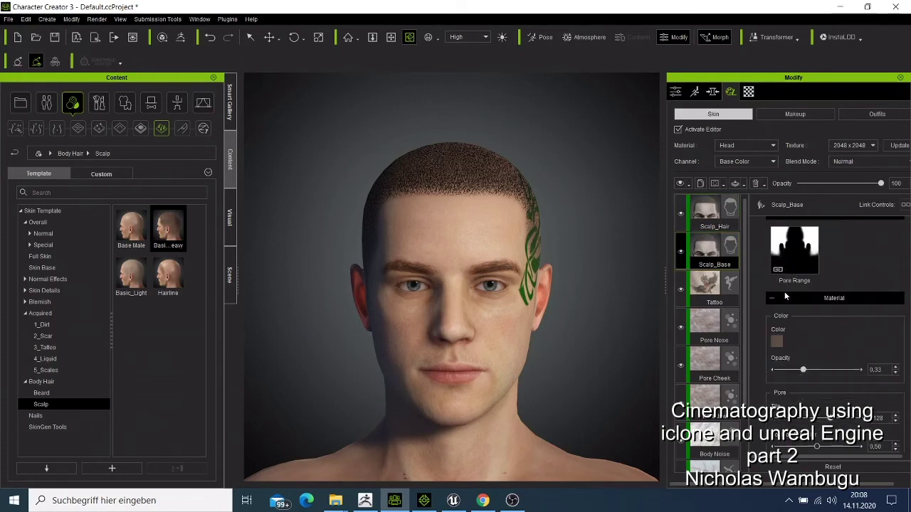
left_click(780, 315)
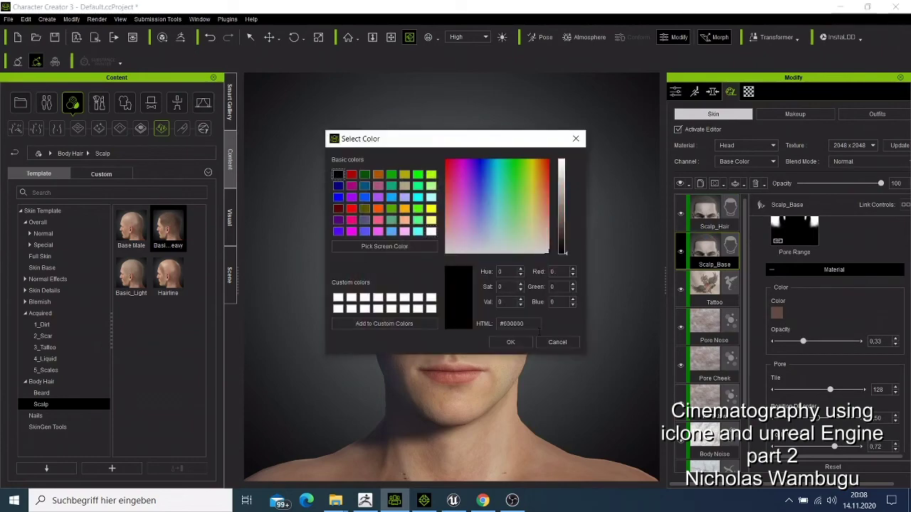
left_click(509, 343)
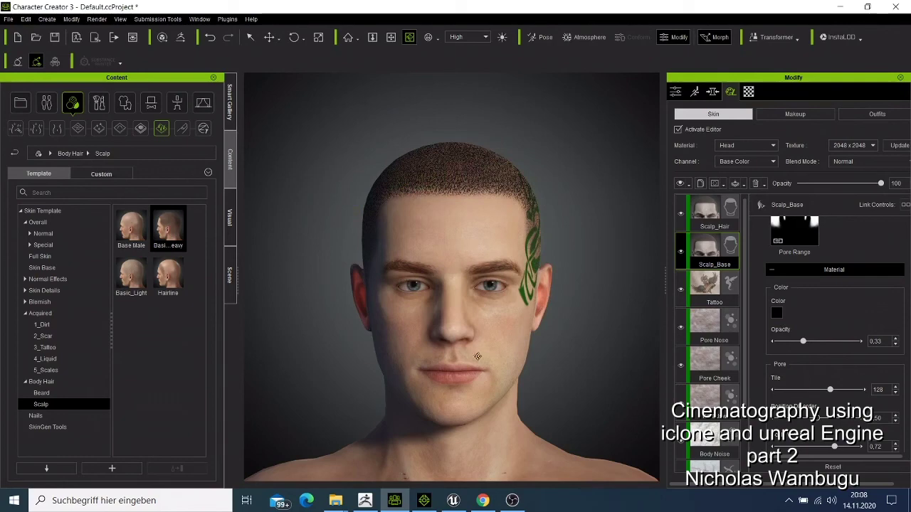
Look through the remaining Scalp_Base settings and browse the Dirt, Scar, Tattoo, Liquid and Facial Wrinkle skin templates
scroll(807, 350, "down", 5)
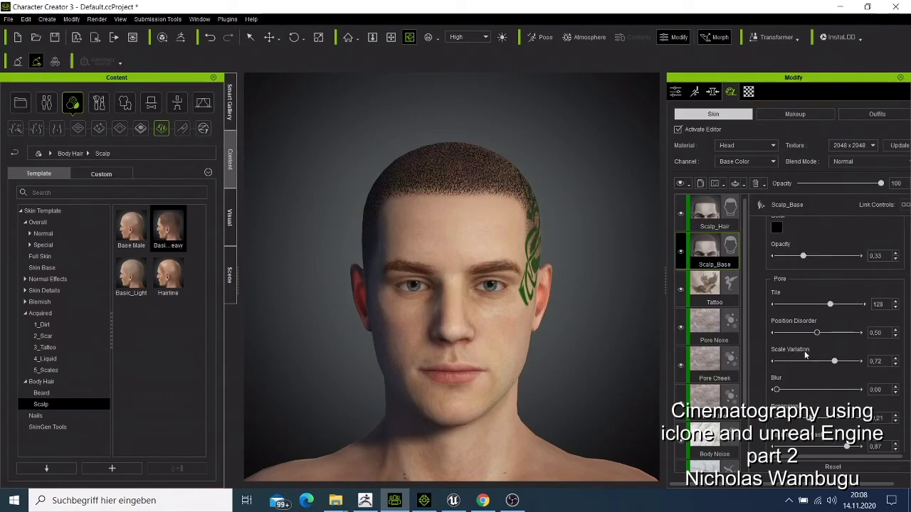
scroll(805, 356, "down", 5)
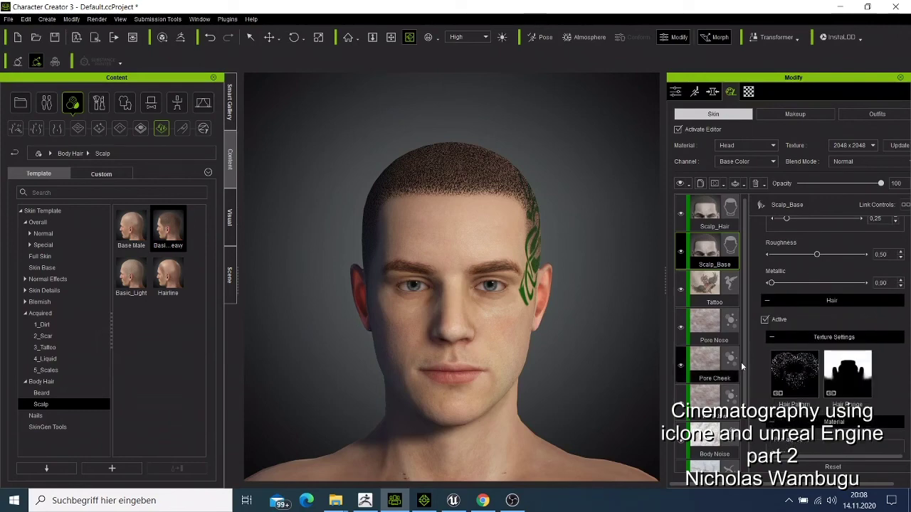
scroll(740, 361, "down", 2)
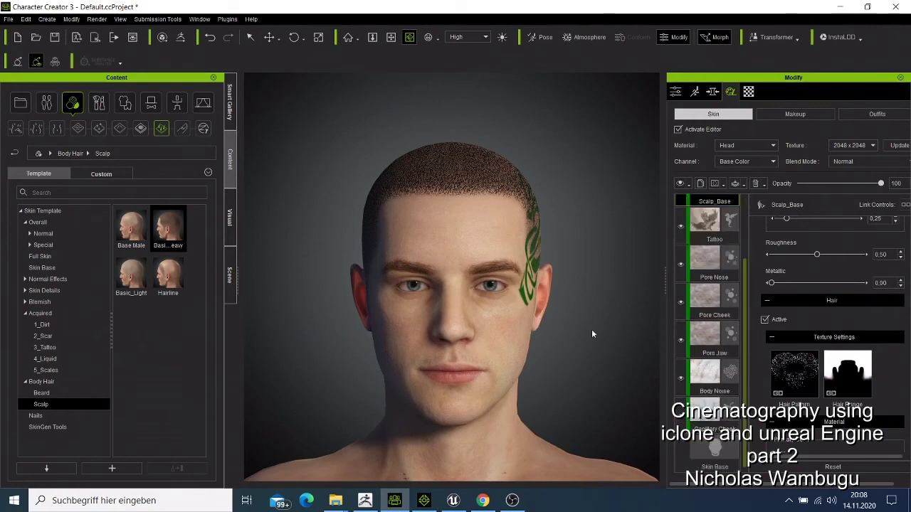
left_click_drag(575, 313, 561, 364)
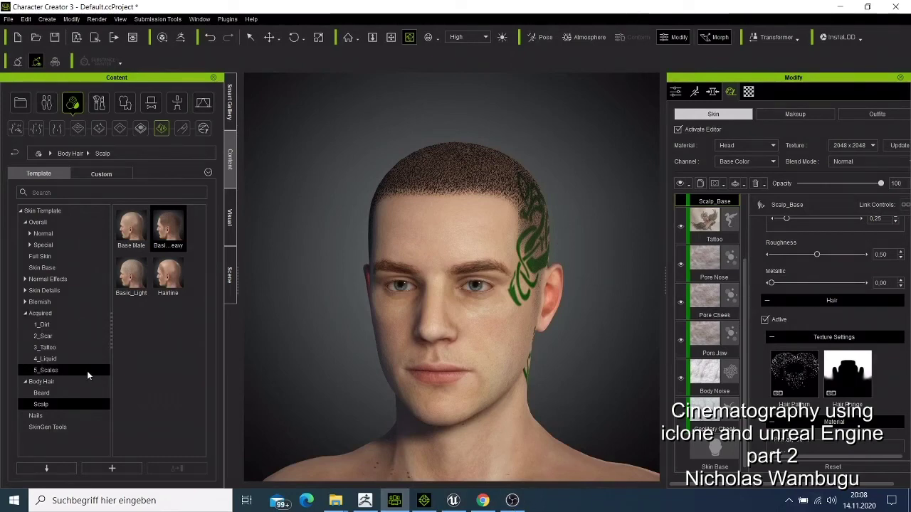
left_click(69, 326)
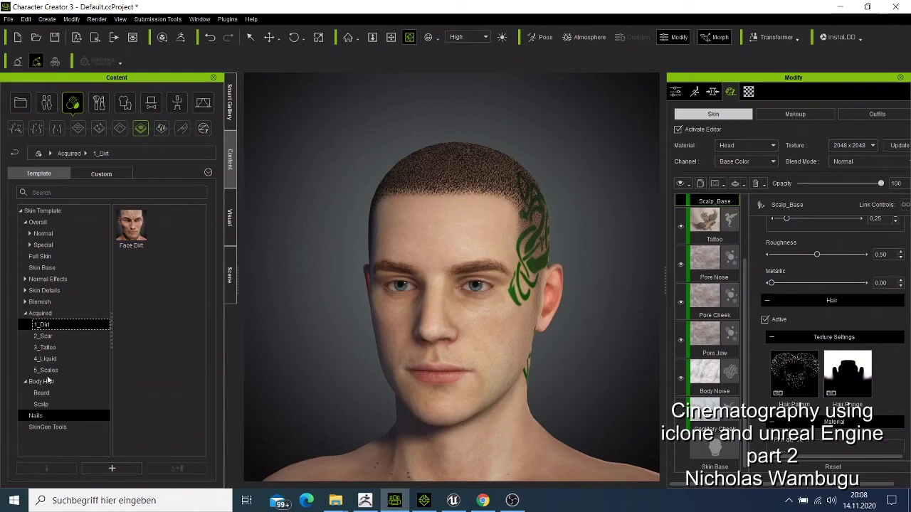
left_click(75, 337)
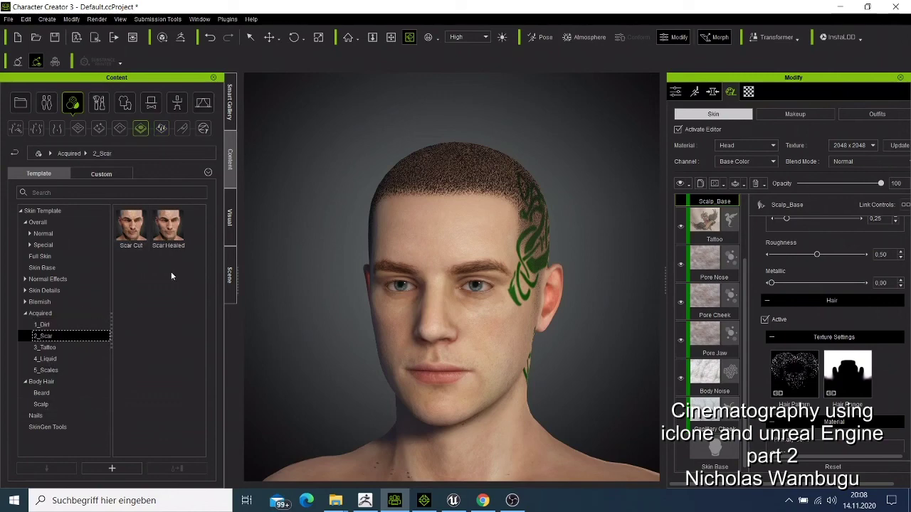
left_click(60, 349)
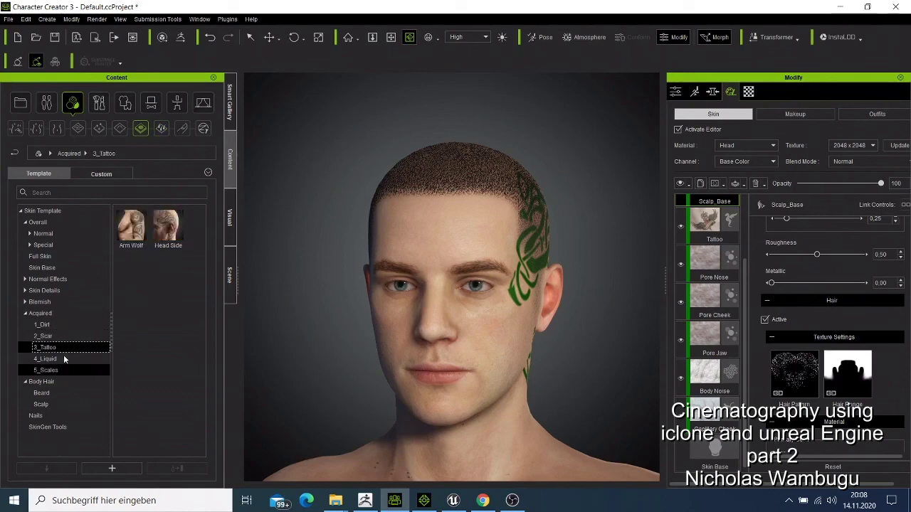
left_click(63, 359)
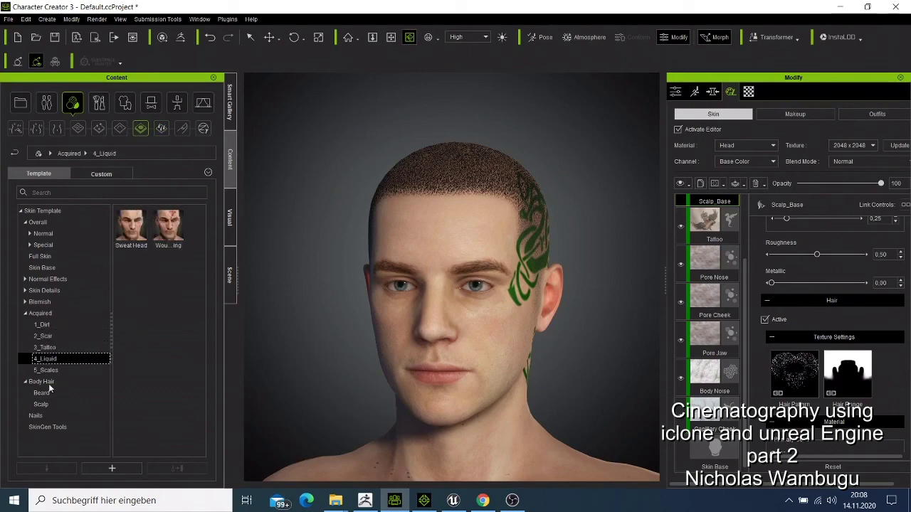
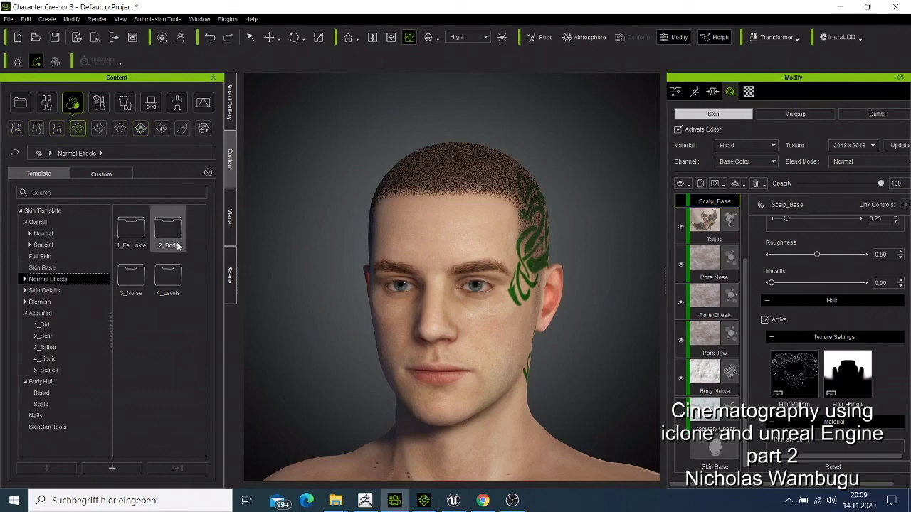
left_click(131, 231)
double_click(131, 239)
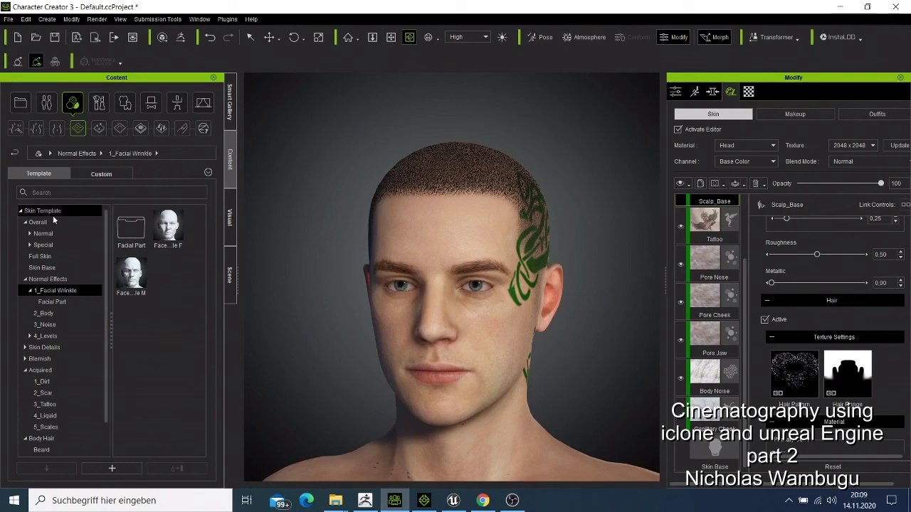
Deactivate the skin editor so that the layered skin is baked into the character's textures
left_click(679, 130)
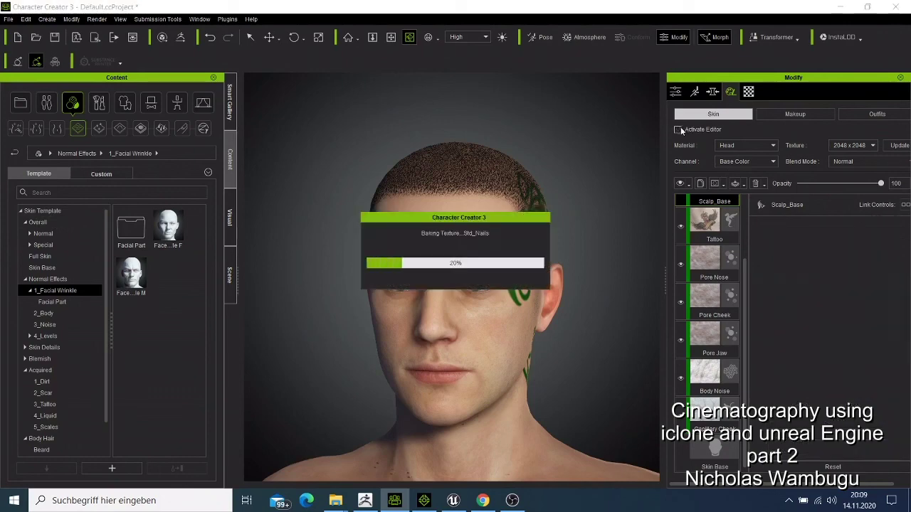